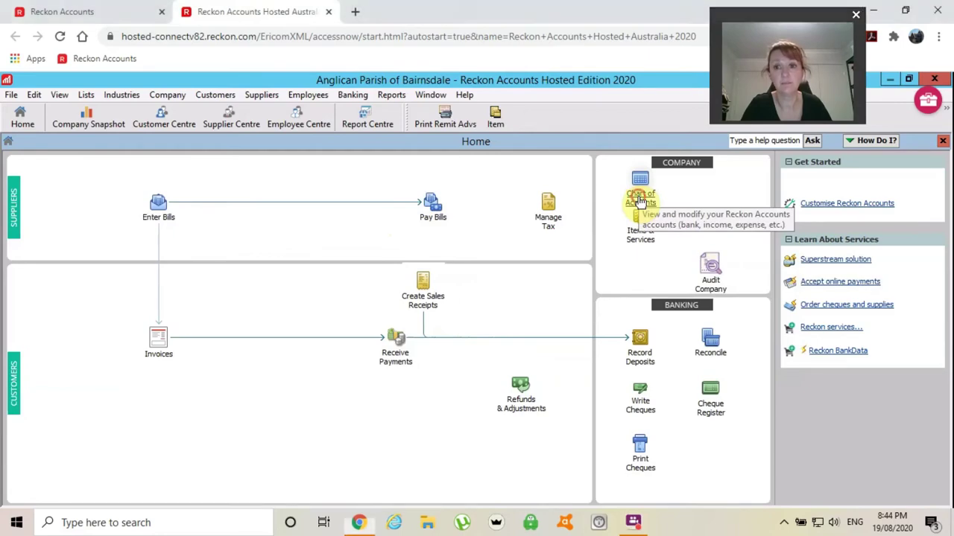
Open the Chart of Accounts and scroll down to Repairs & Maintenance, Utilities & Rates and Sundry Expenses
left_click(640, 198)
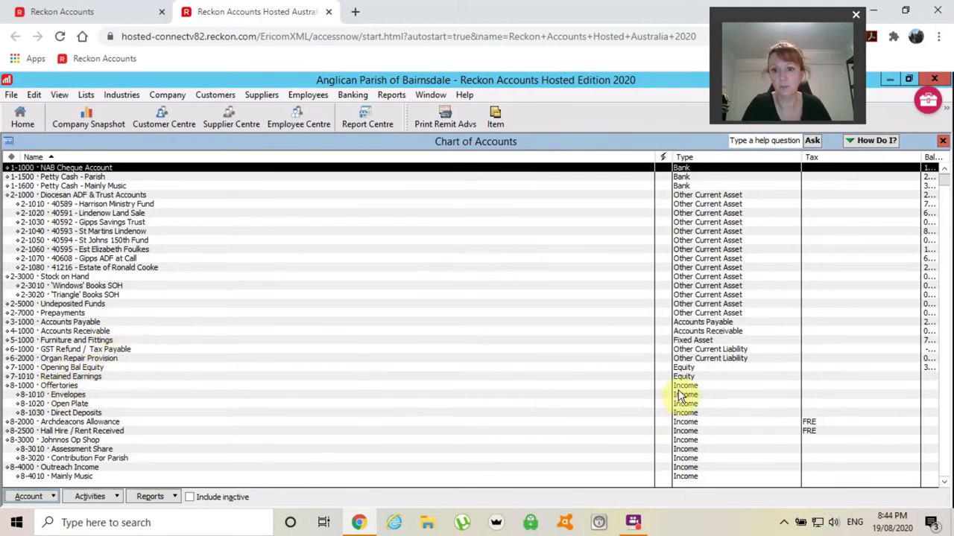
scroll(681, 395, "down", 5)
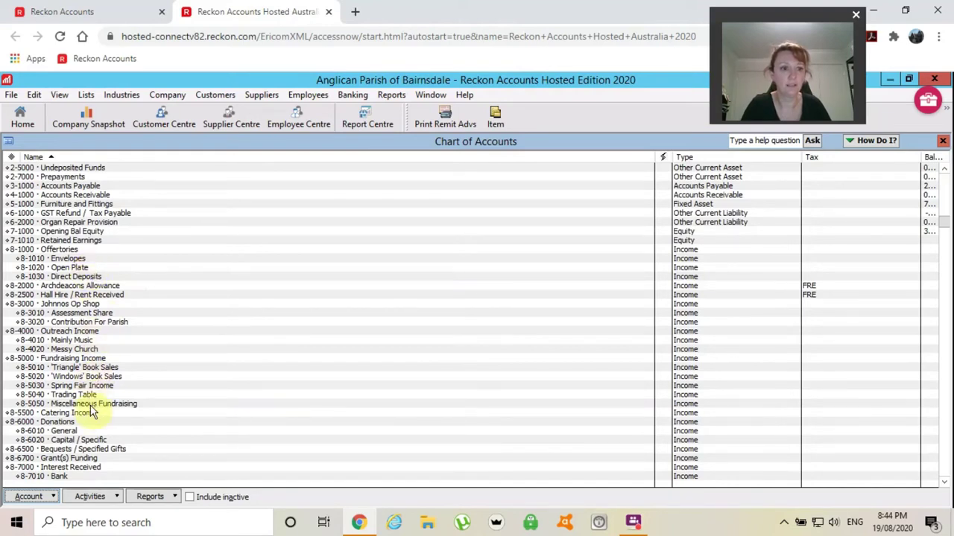
scroll(94, 440, "down", 1)
scroll(94, 440, "down", 1)
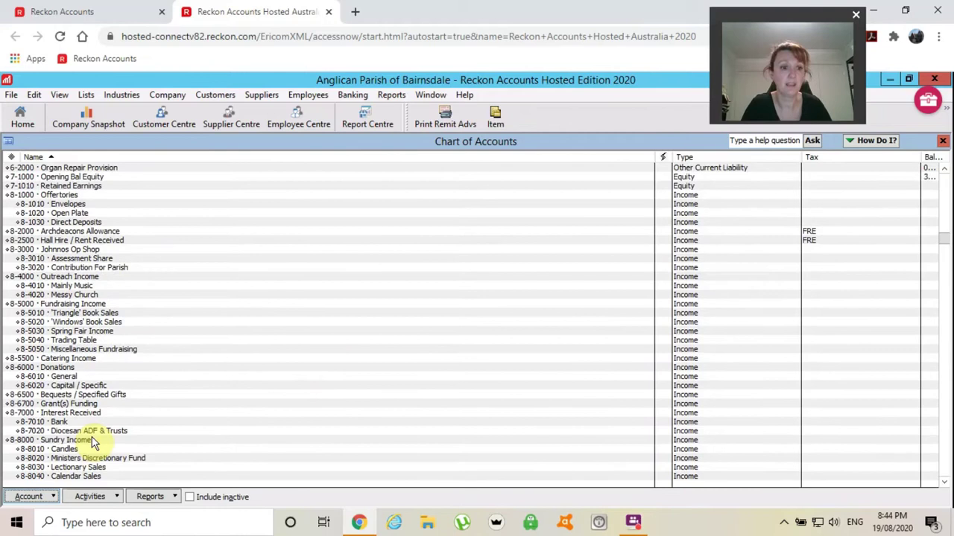
scroll(123, 411, "down", 1)
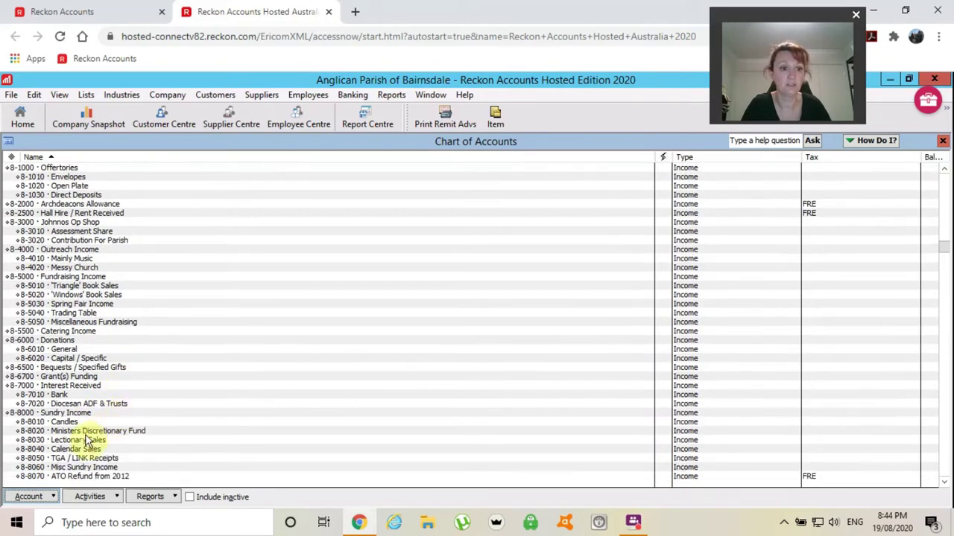
scroll(129, 411, "down", 2)
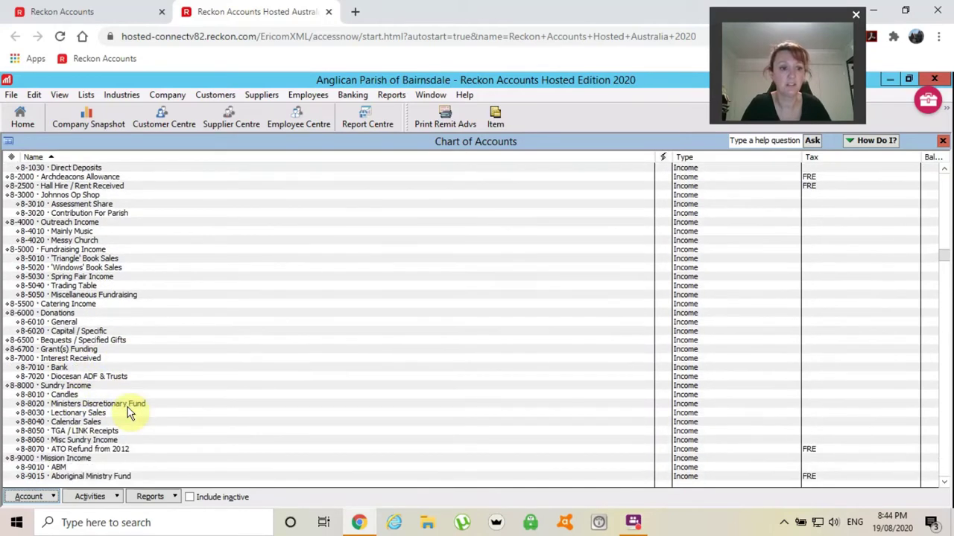
scroll(129, 411, "down", 5)
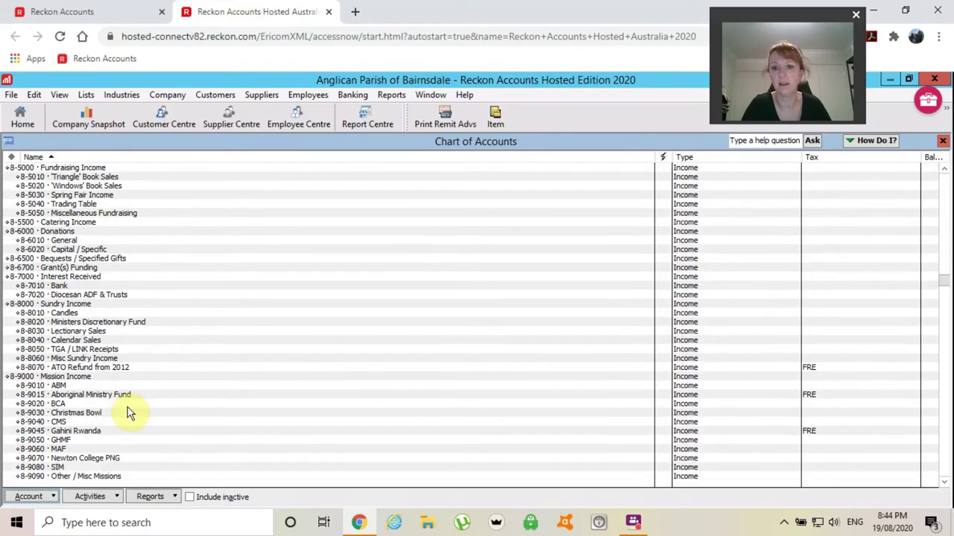
scroll(332, 410, "down", 3)
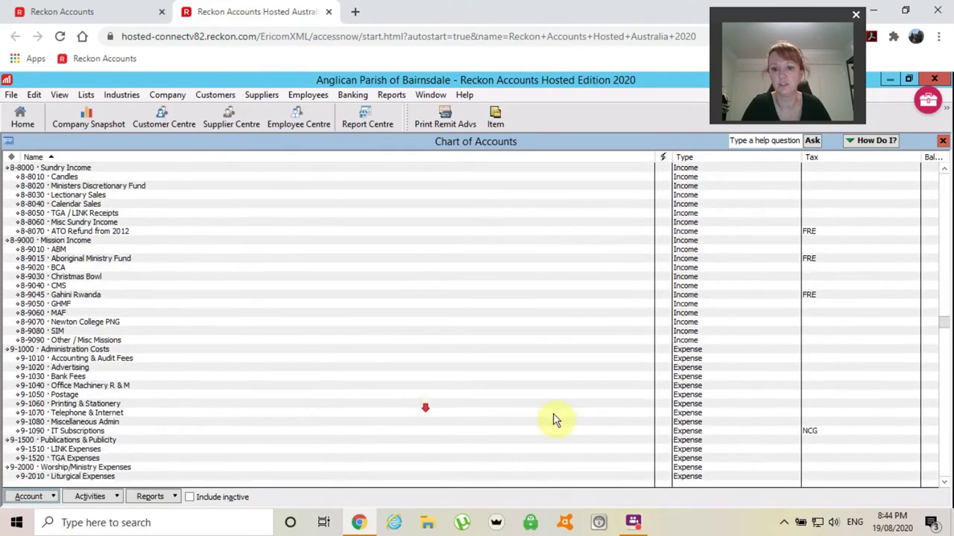
scroll(698, 451, "down", 3)
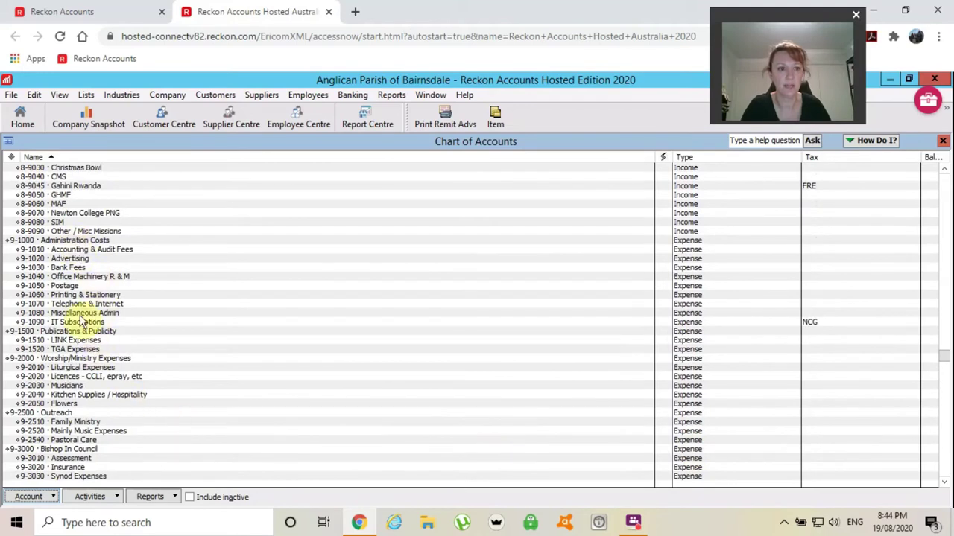
scroll(84, 431, "down", 2)
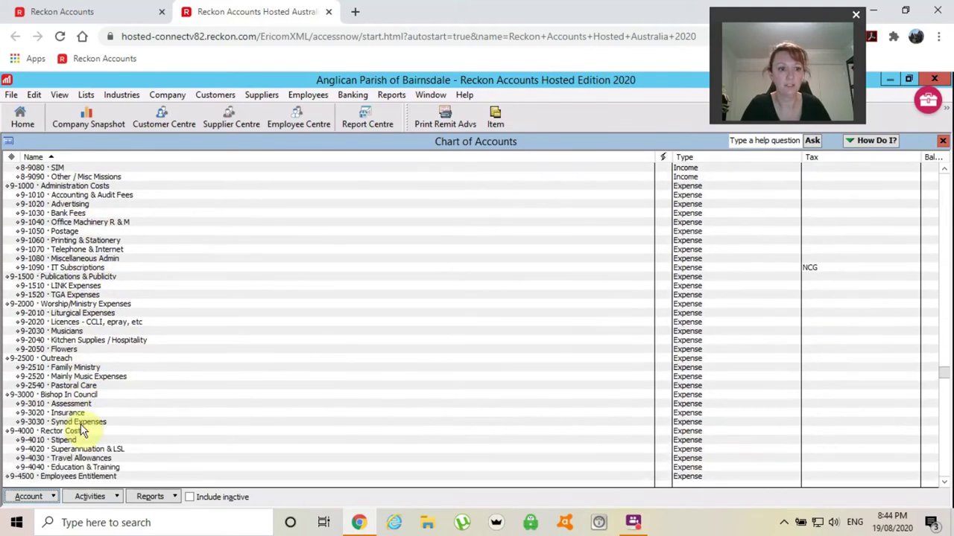
scroll(84, 449, "down", 2)
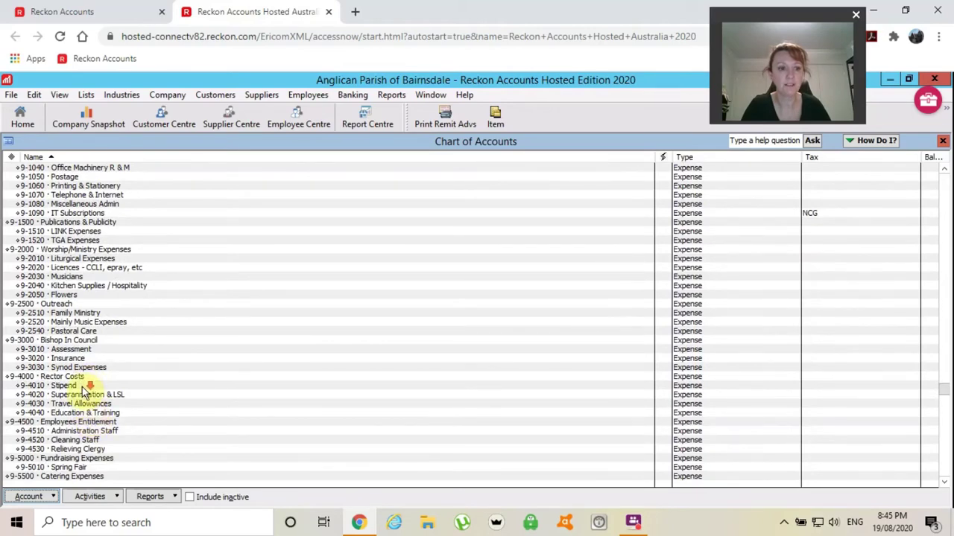
scroll(85, 391, "down", 2)
scroll(82, 406, "down", 1)
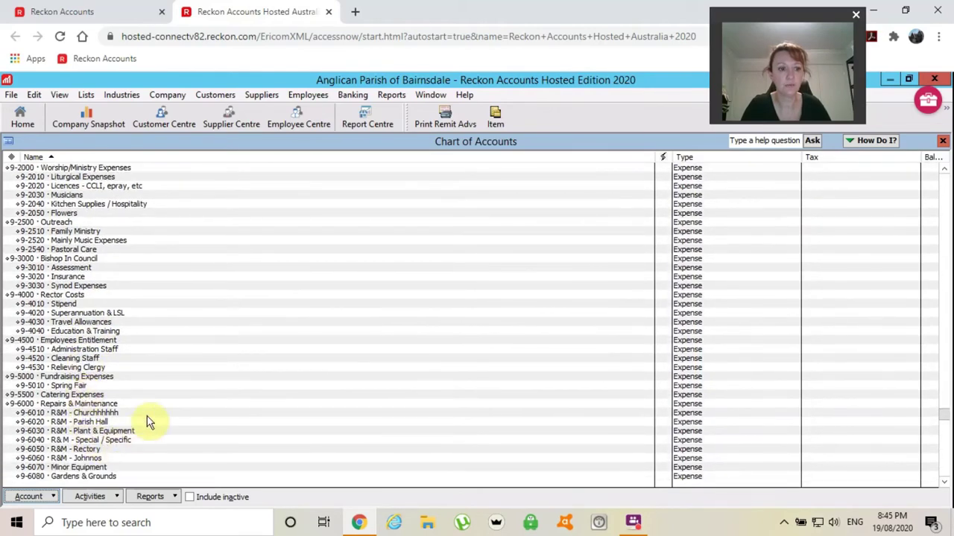
scroll(150, 421, "down", 5)
scroll(151, 421, "down", 1)
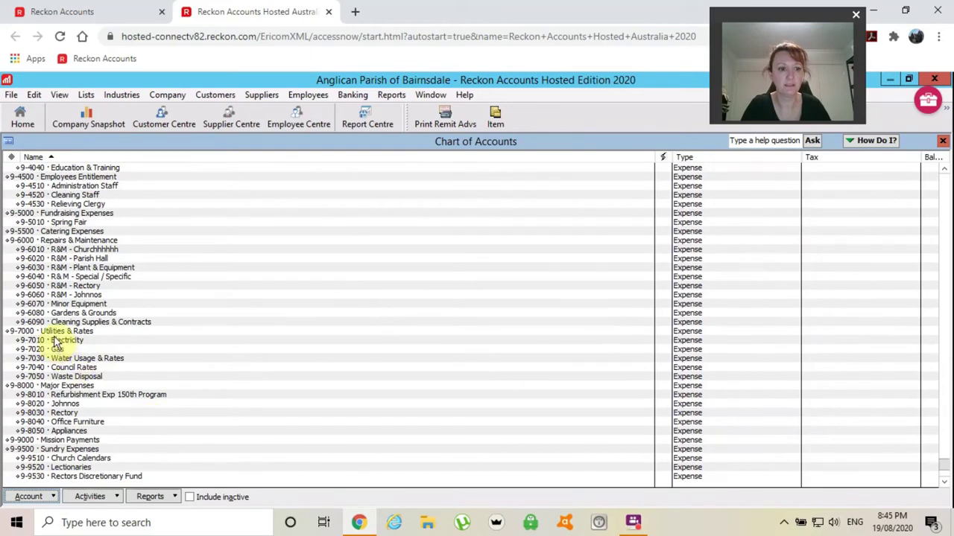
scroll(104, 421, "down", 1)
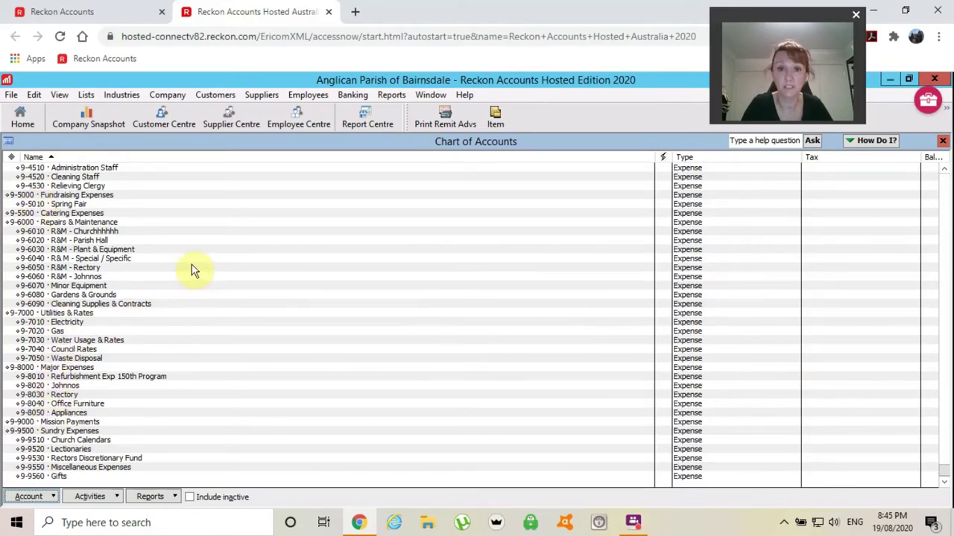
scroll(192, 266, "up", 4)
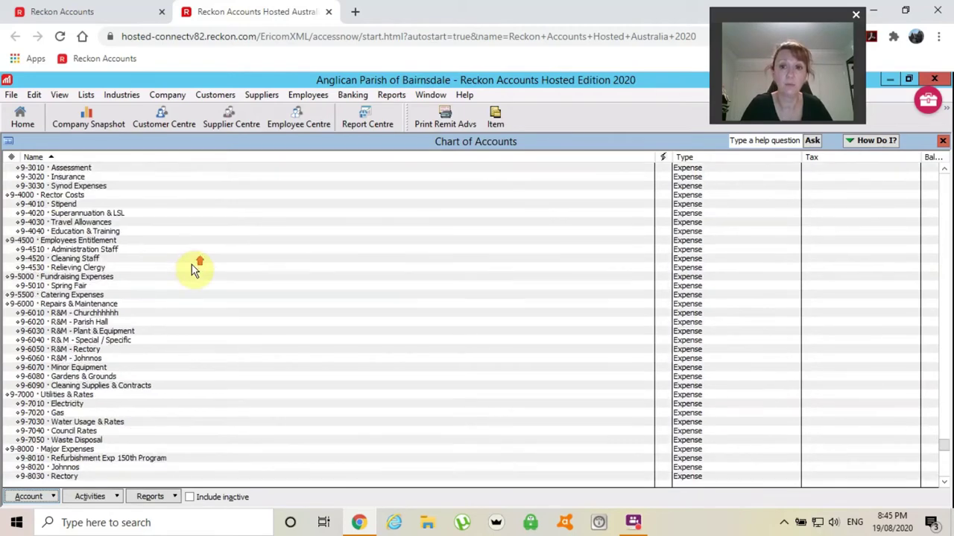
scroll(192, 266, "up", 8)
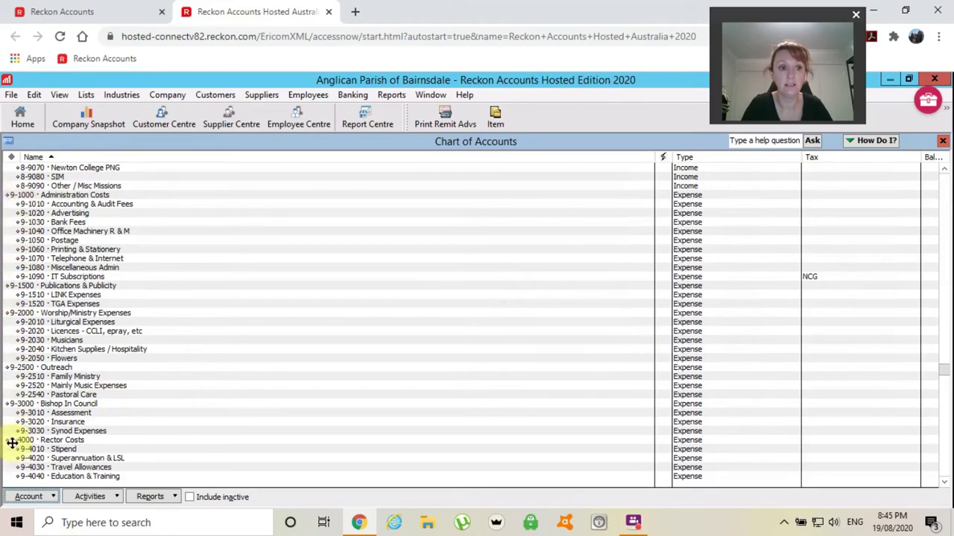
scroll(173, 367, "up", 3)
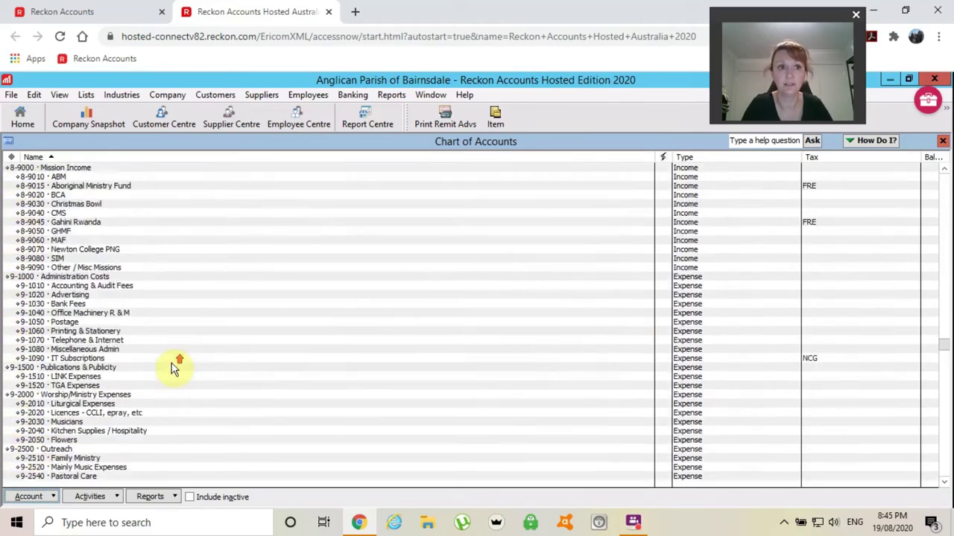
scroll(173, 366, "up", 8)
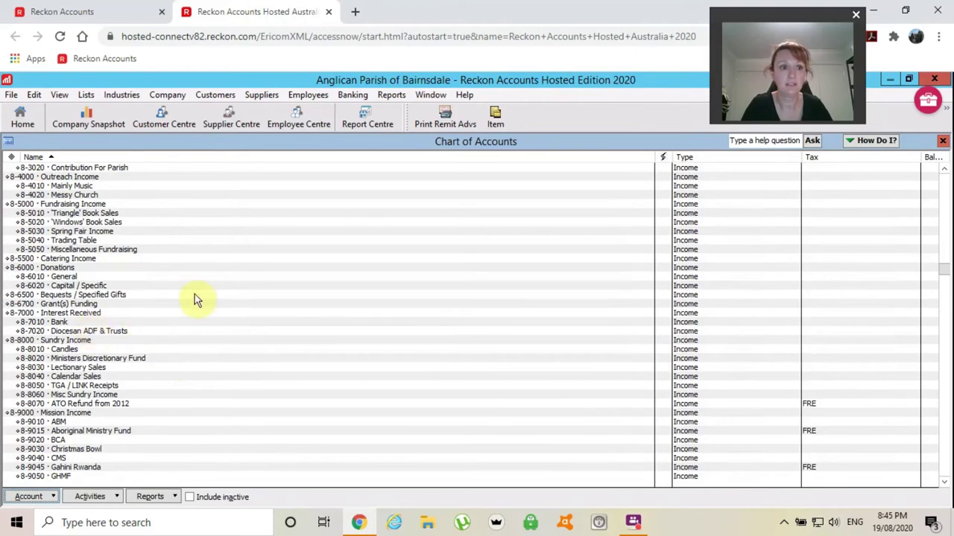
scroll(198, 298, "up", 4)
scroll(198, 298, "up", 4)
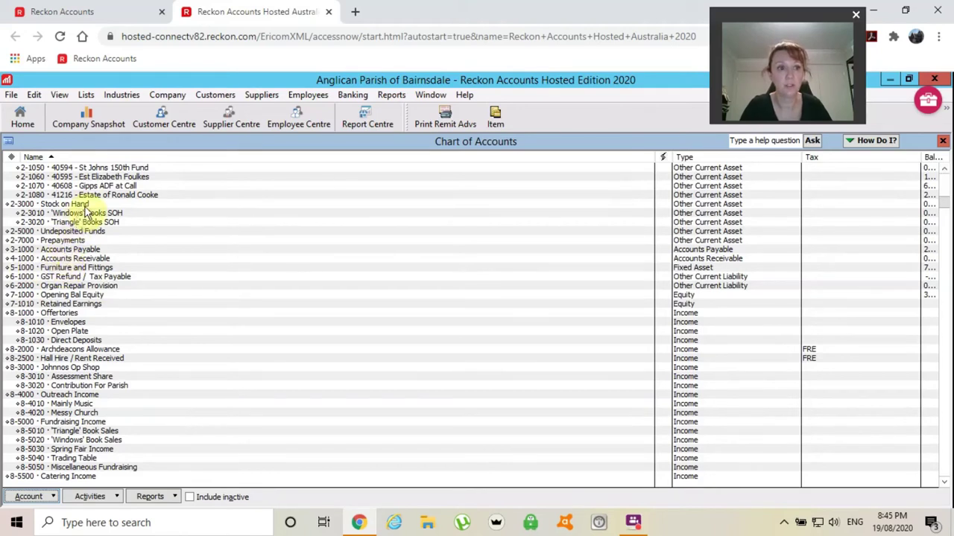
scroll(85, 212, "up", 2)
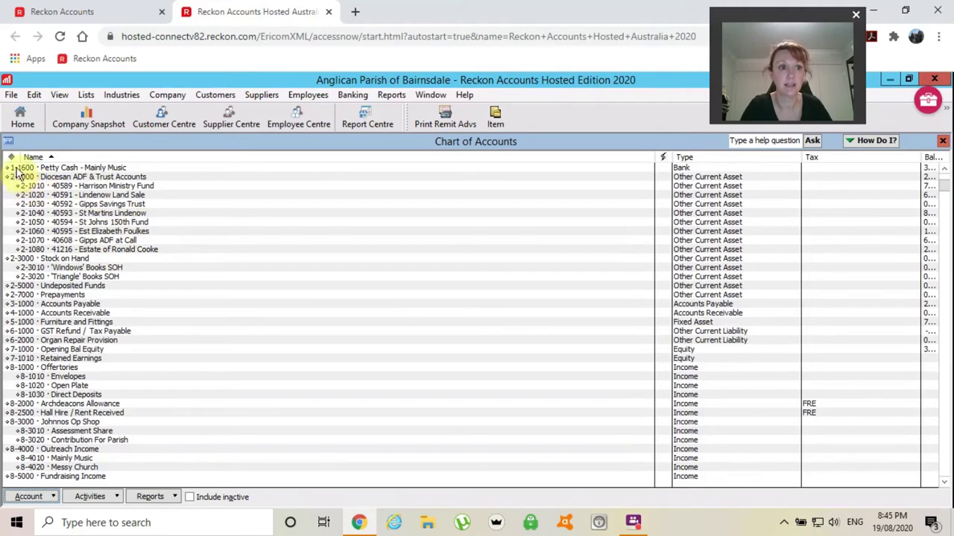
scroll(96, 201, "up", 1)
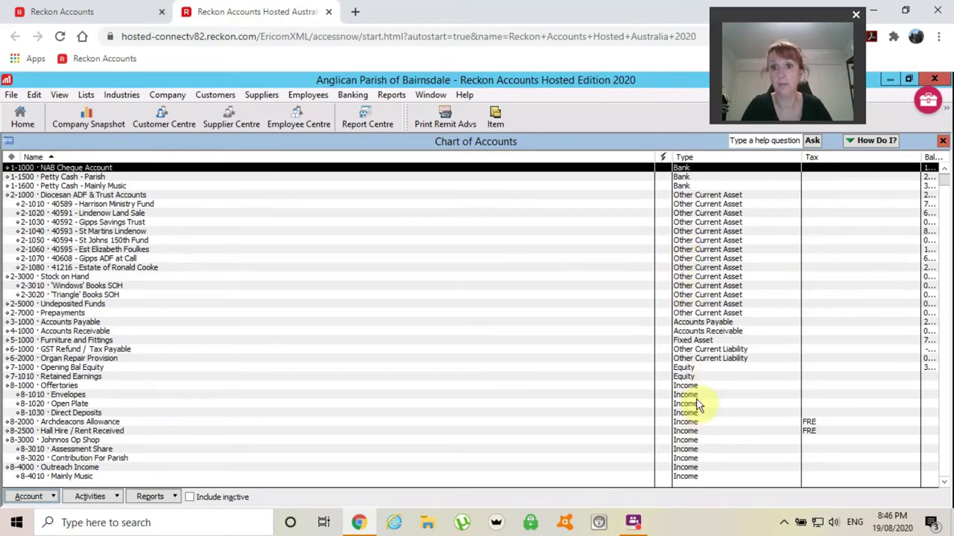
scroll(677, 395, "down", 3)
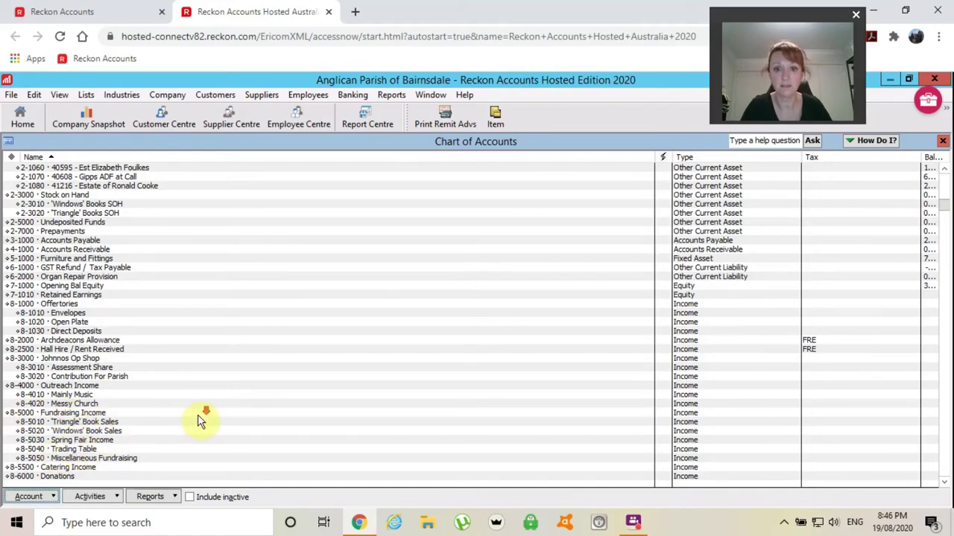
scroll(199, 421, "down", 15)
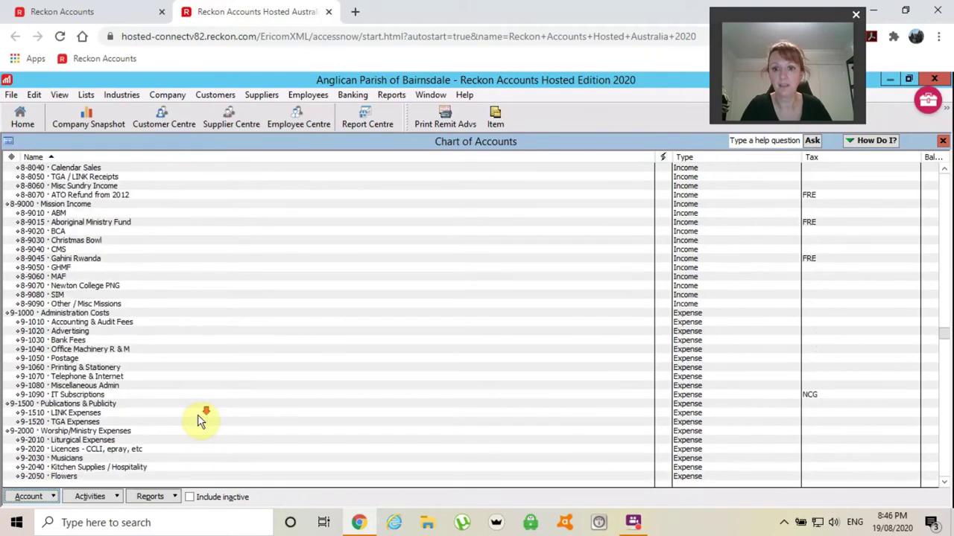
scroll(199, 421, "down", 7)
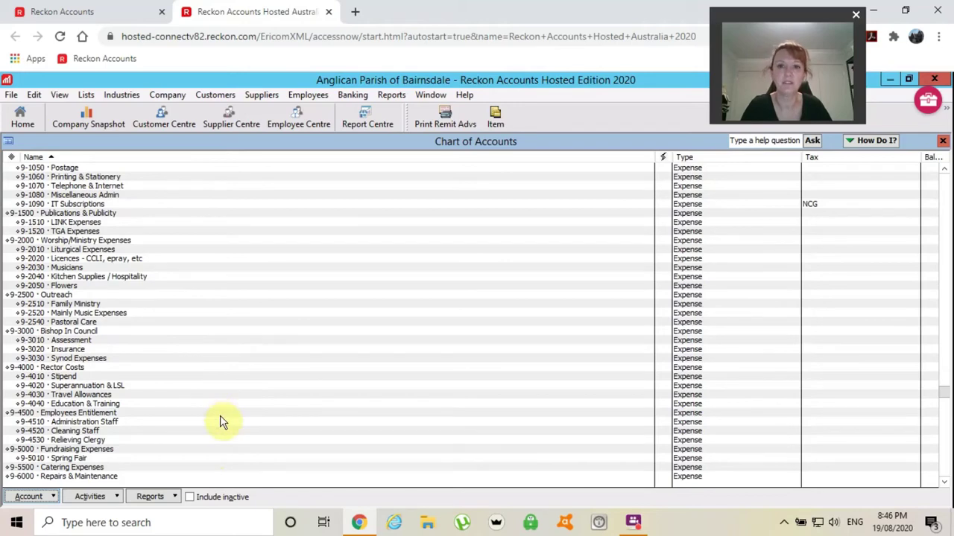
scroll(220, 421, "down", 4)
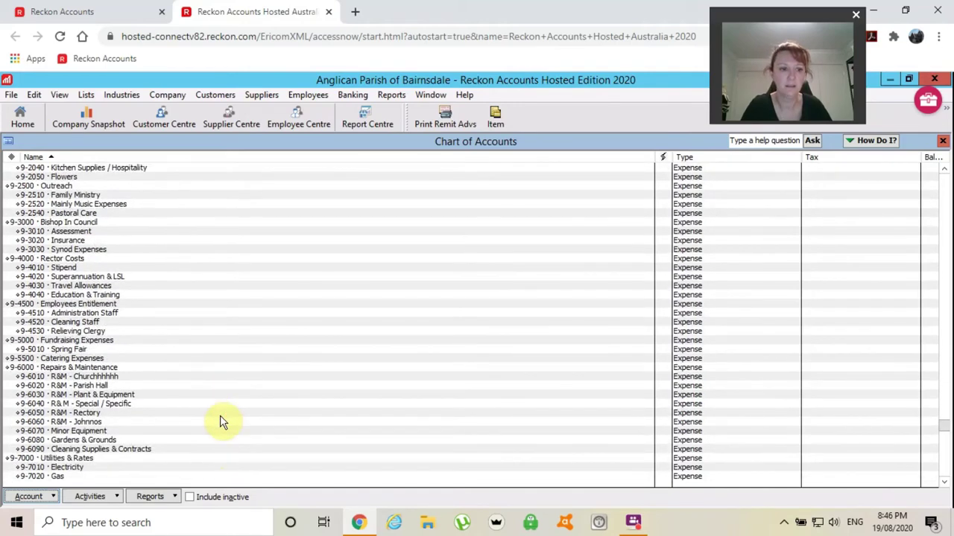
scroll(221, 422, "down", 4)
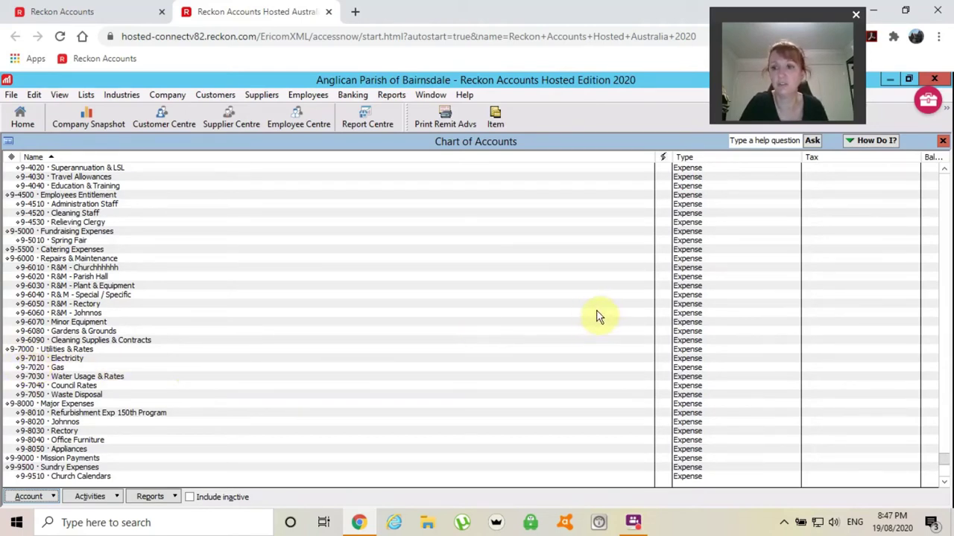
scroll(945, 432, "up", 1)
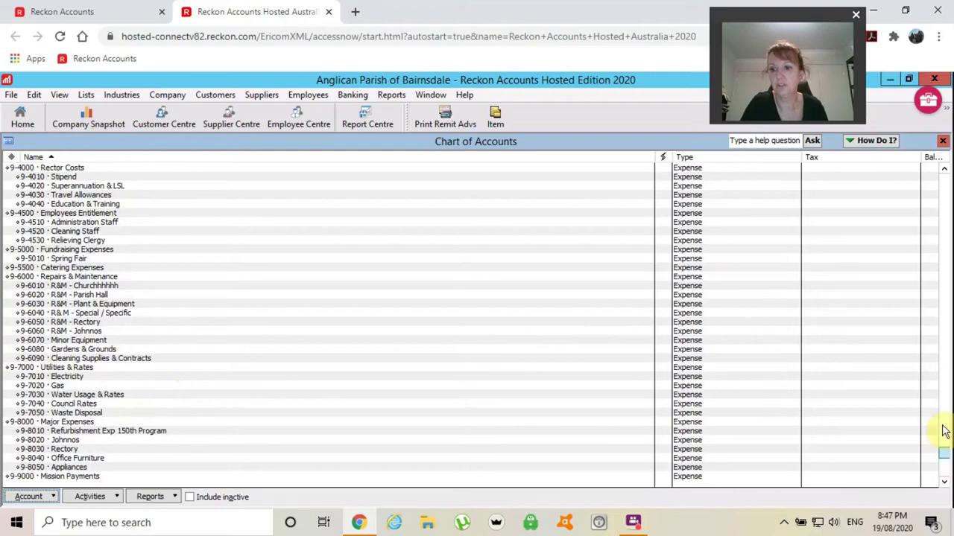
left_click_drag(945, 432, 943, 169)
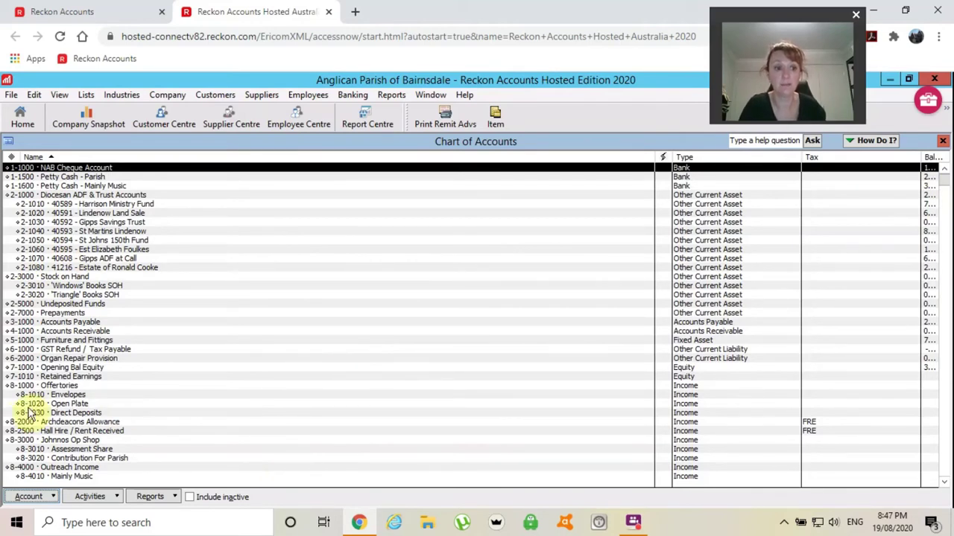
Choose New from the Chart of Accounts Account menu to reach the Add New Account dialog
left_click(28, 497)
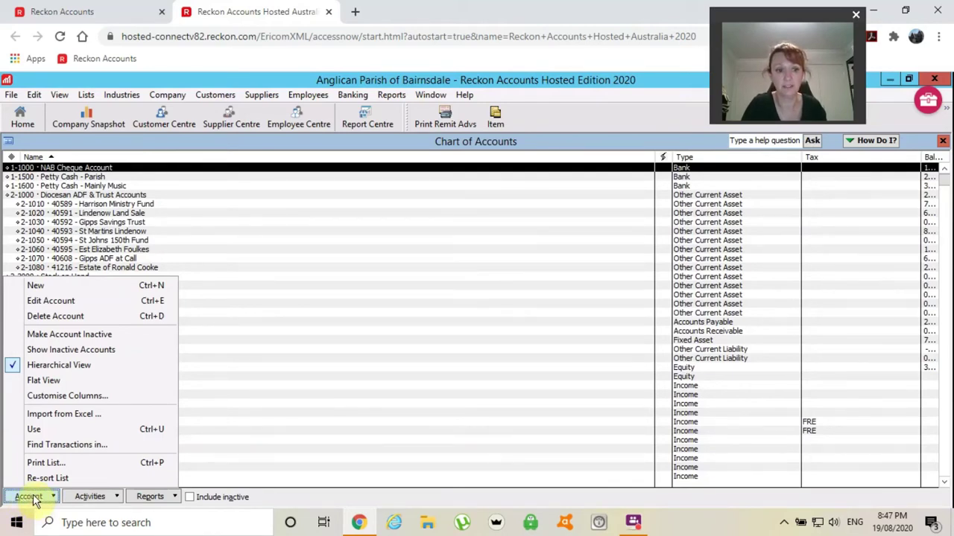
left_click(196, 485)
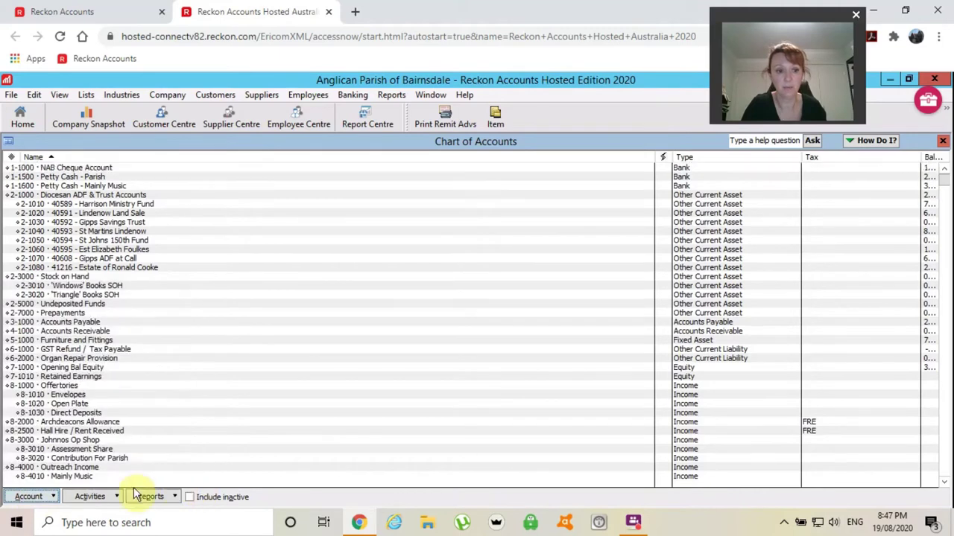
left_click(20, 498)
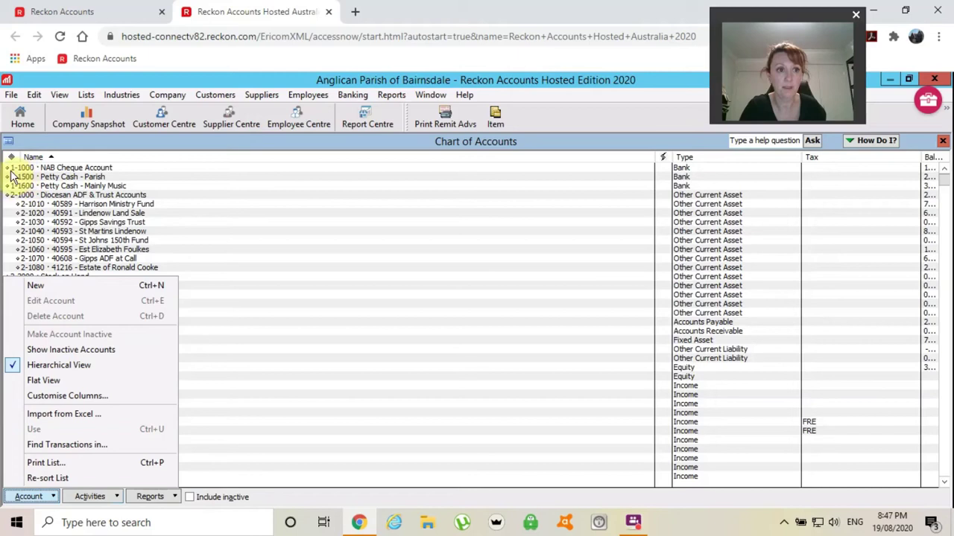
left_click(37, 288)
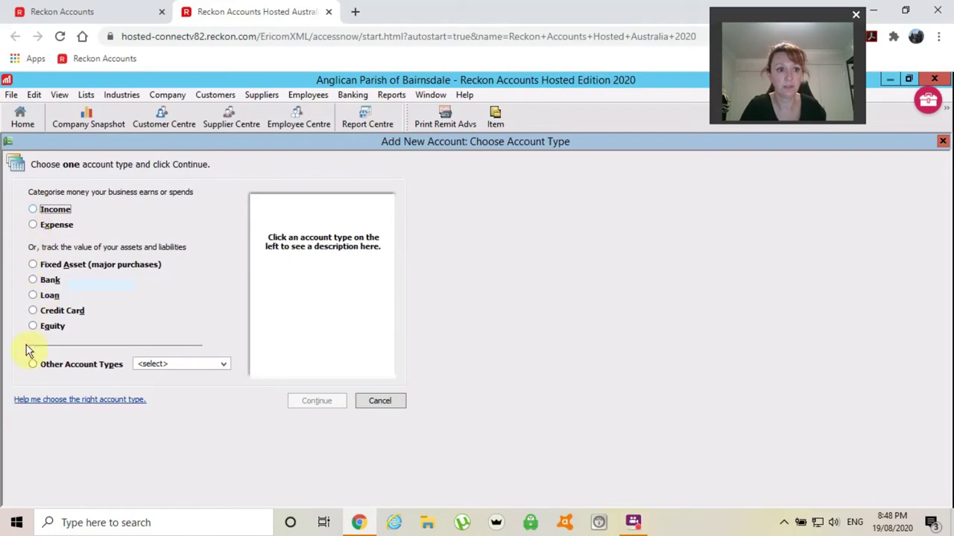
Create a Bank-type account with number 1-1100 and name 'NAB Corporate Debit Card'
left_click(32, 280)
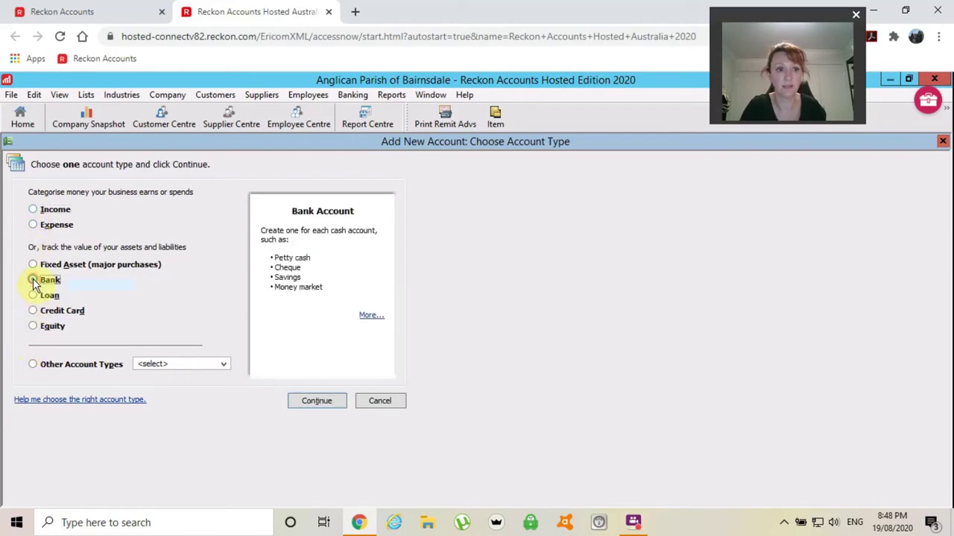
left_click(311, 404)
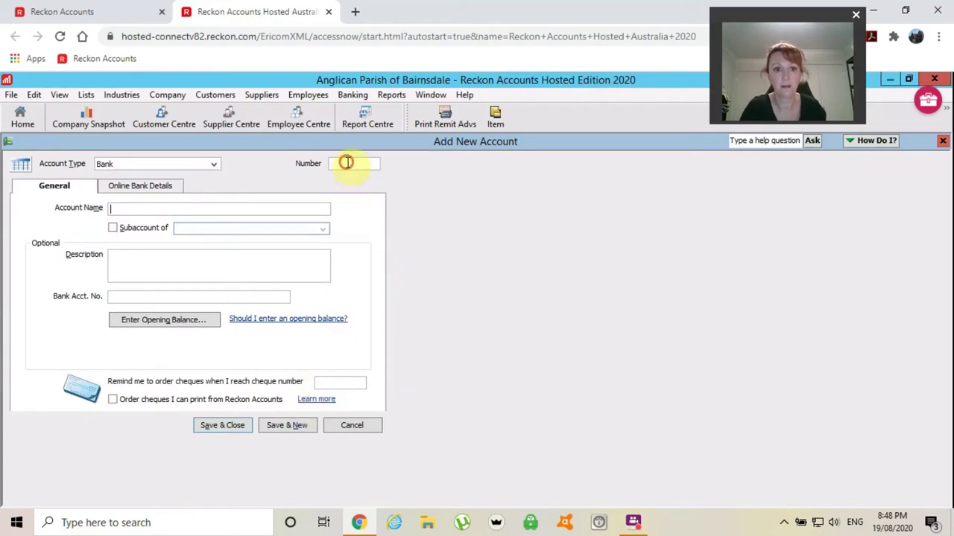
left_click(345, 163)
type("1-1100")
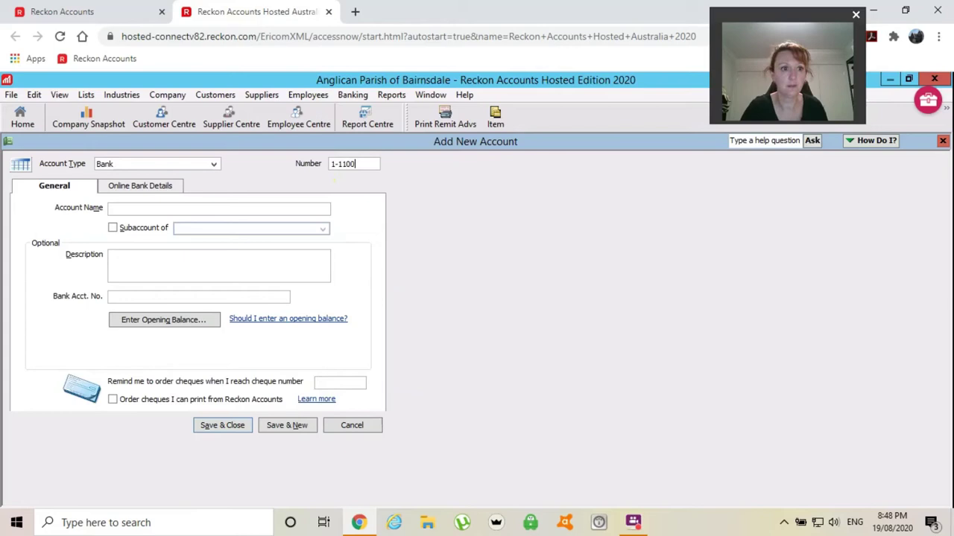
left_click(127, 208)
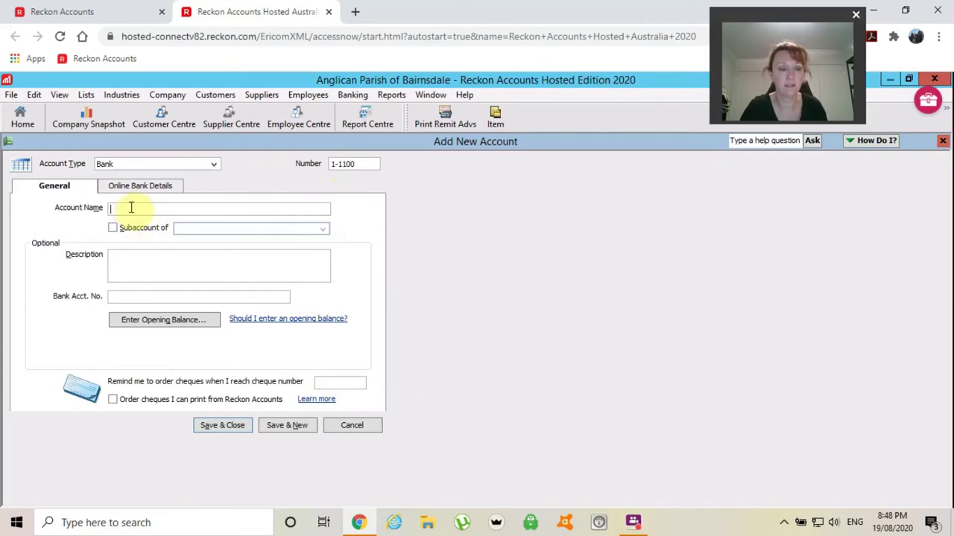
type("NAB")
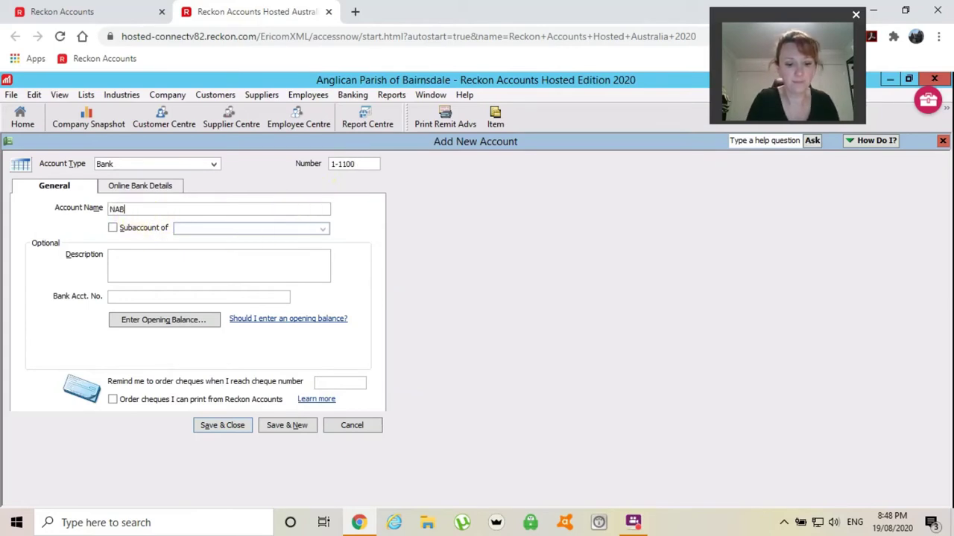
type(" Co")
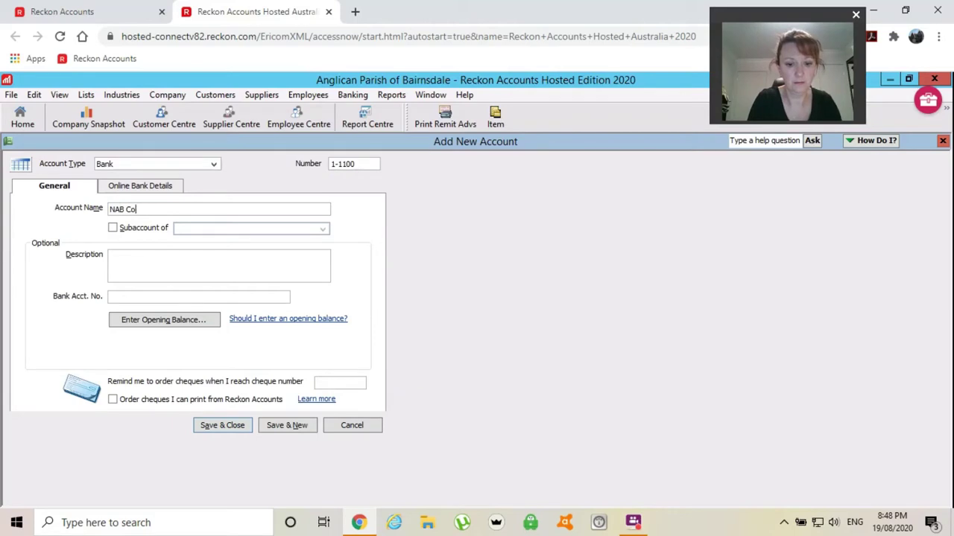
type("rporate Deb")
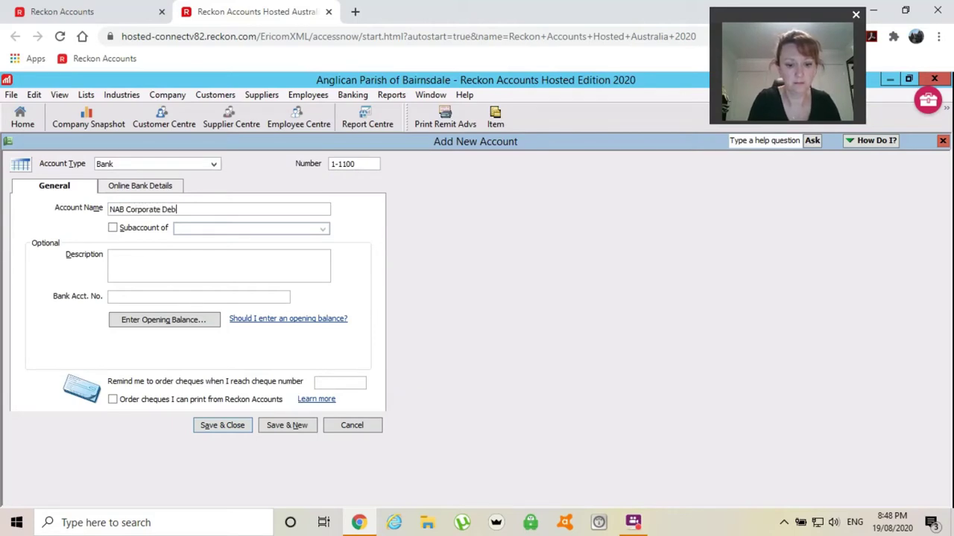
type("it Card")
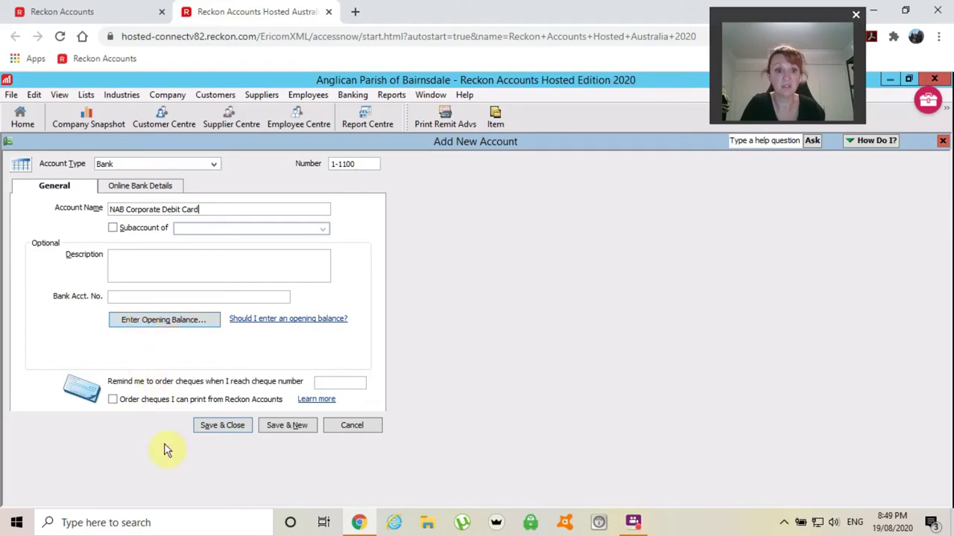
Save the 1-1100 NAB Corporate Debit Card account and check it in the list
left_click(227, 425)
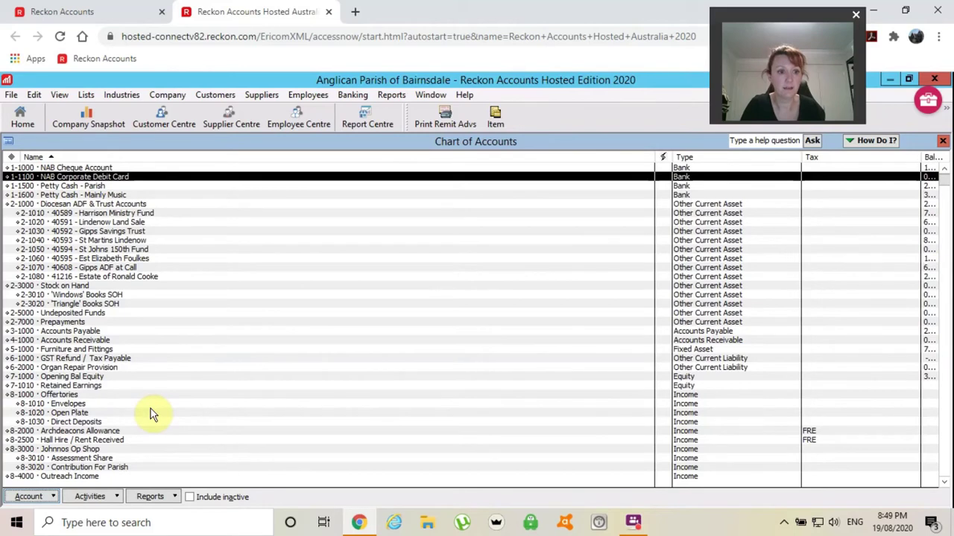
scroll(151, 415, "down", 1)
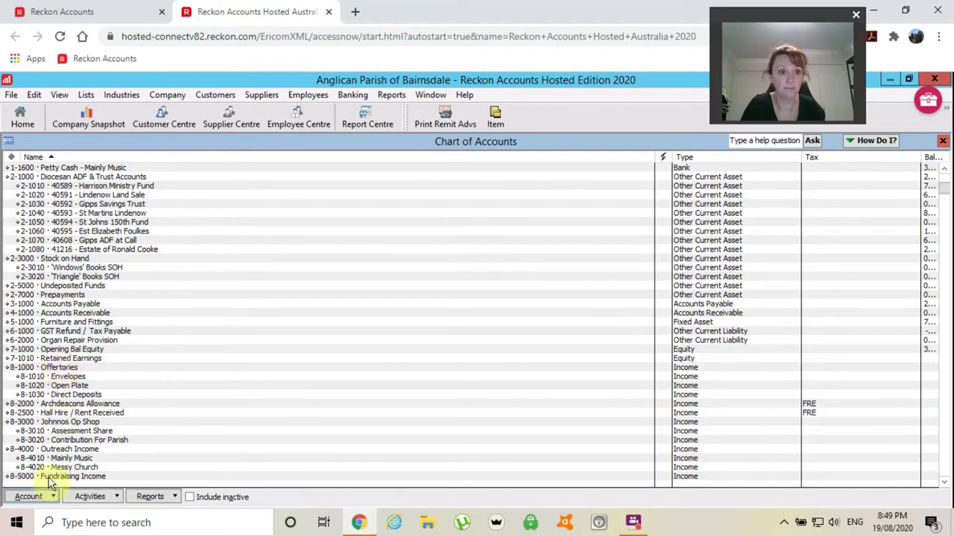
Start a new Income account and begin naming it Wednesday Church
left_click(29, 497)
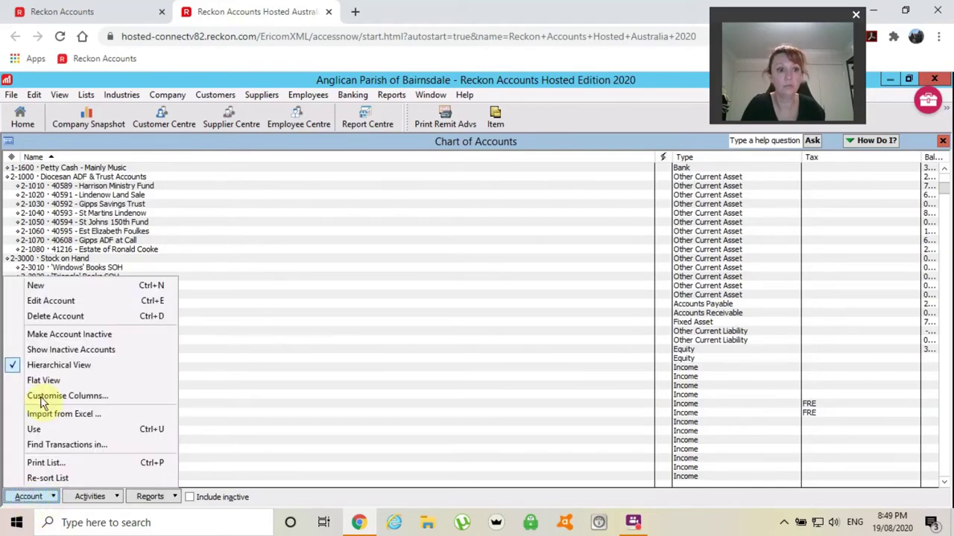
left_click(36, 287)
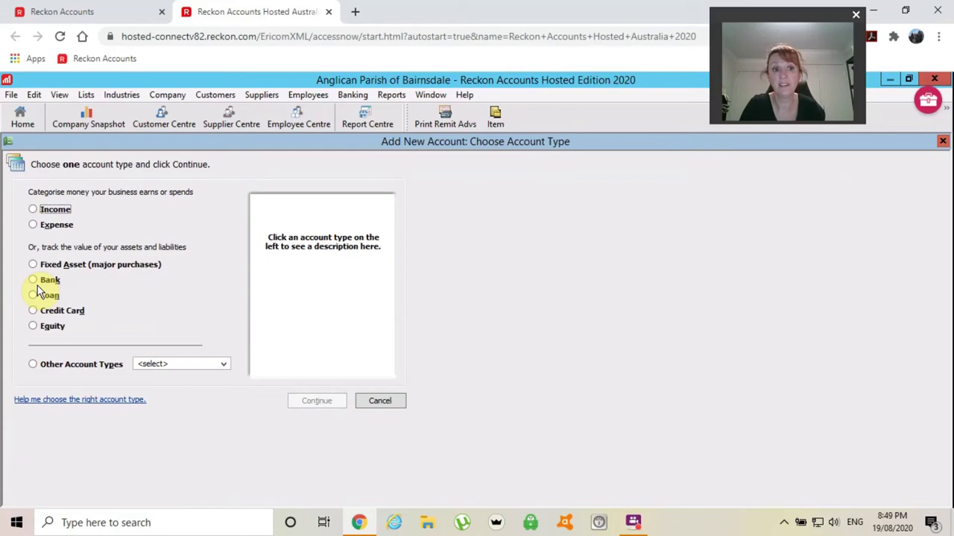
left_click(33, 211)
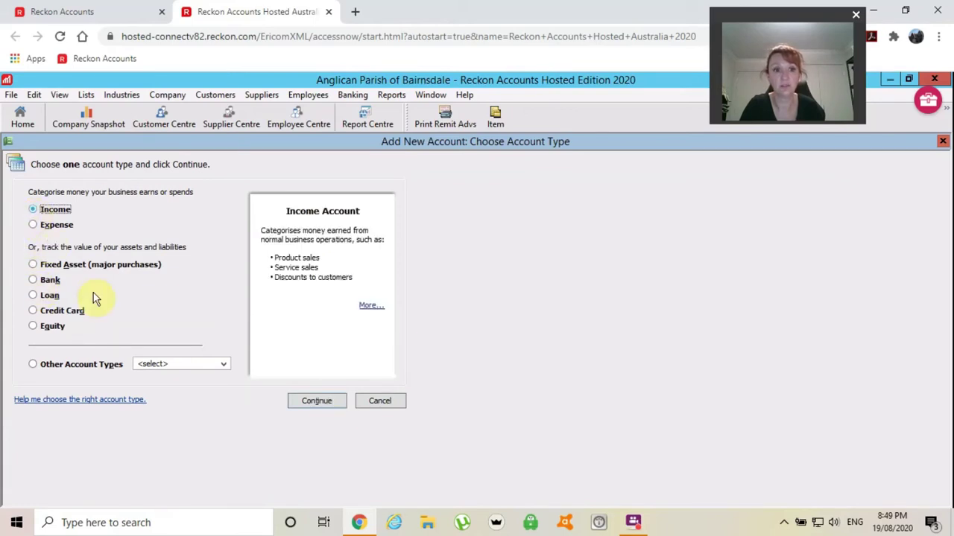
left_click(316, 403)
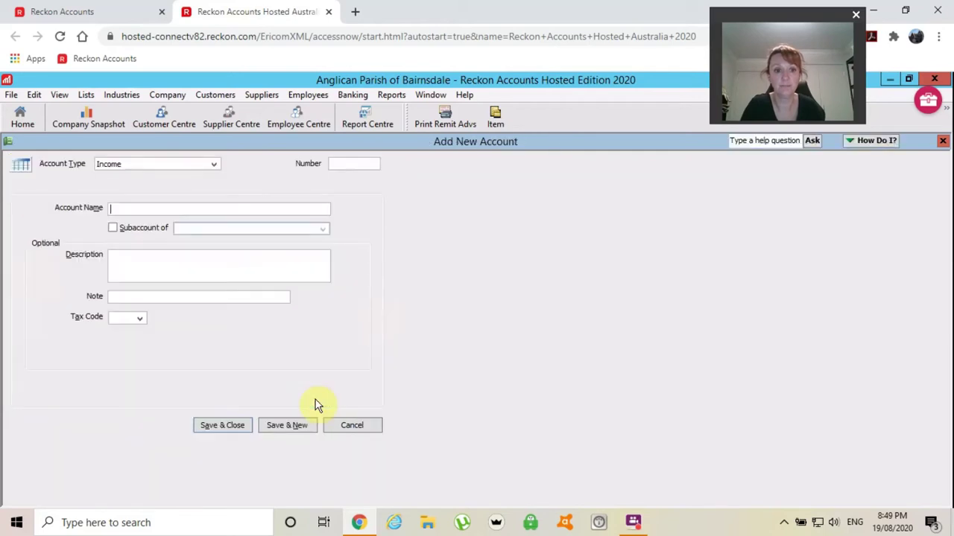
left_click(342, 165)
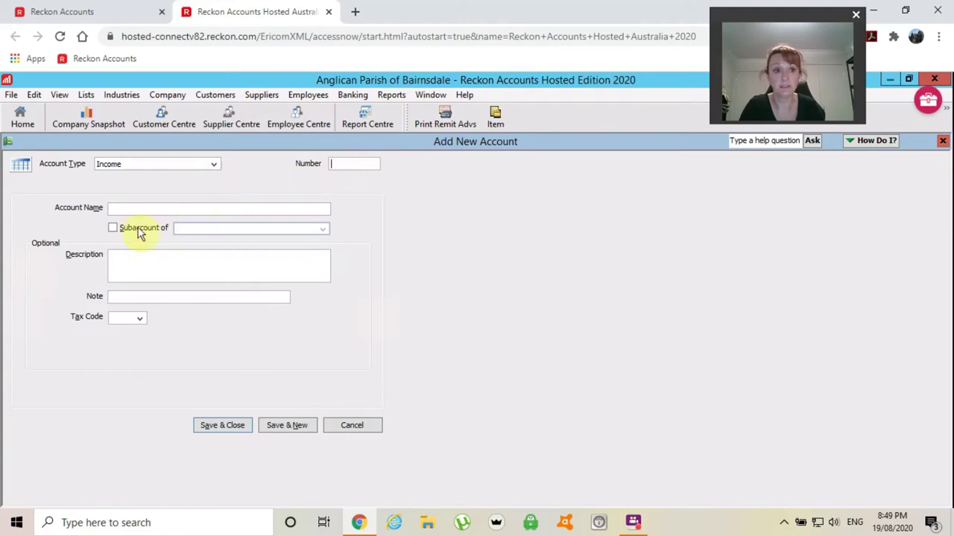
left_click(117, 208)
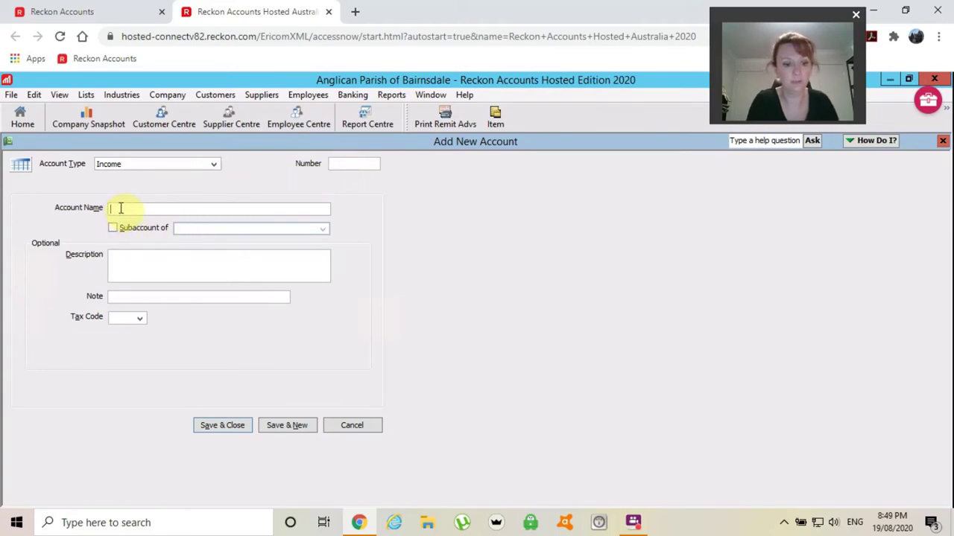
type("Wednesday Church")
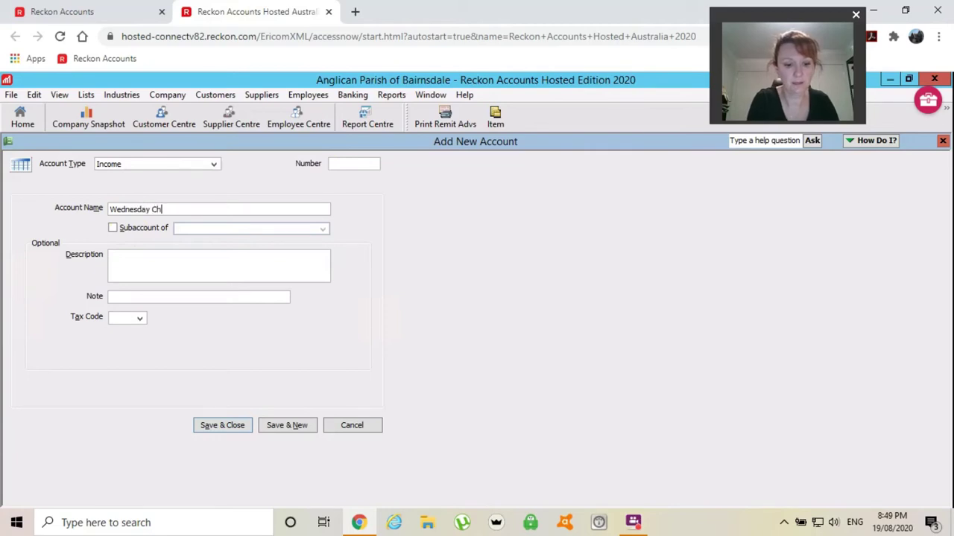
Make it a subaccount of 8-1000 Offertories, numbered 8-1040, with tax code FRE
left_click(113, 229)
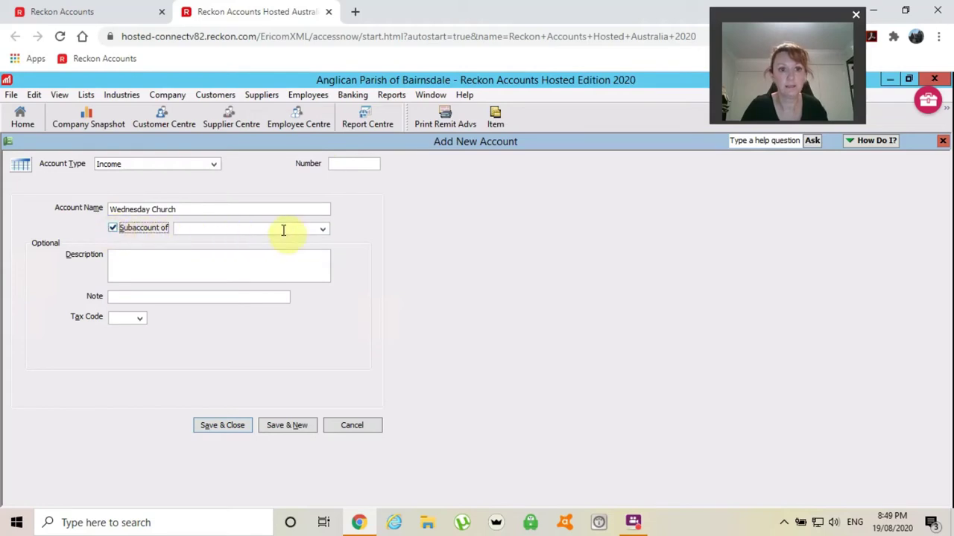
left_click(323, 230)
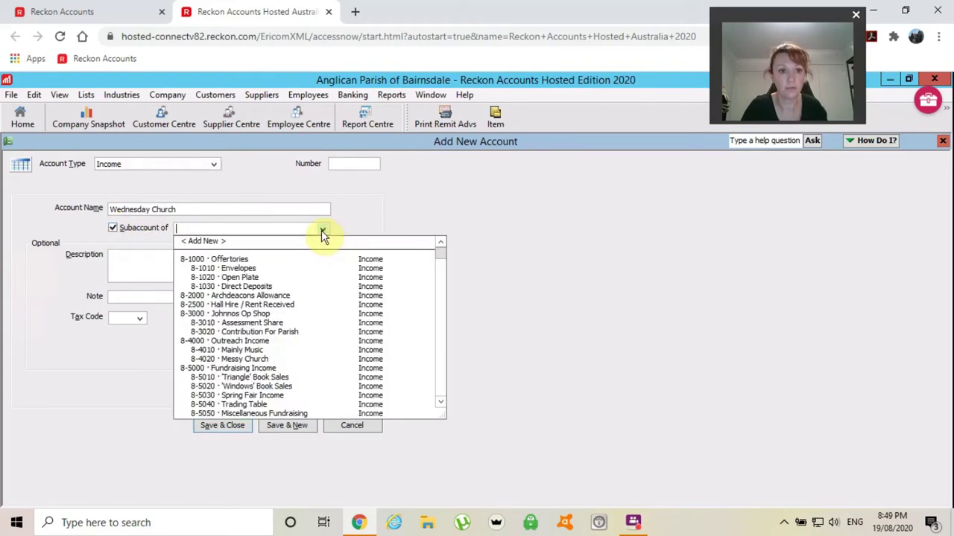
left_click(224, 260)
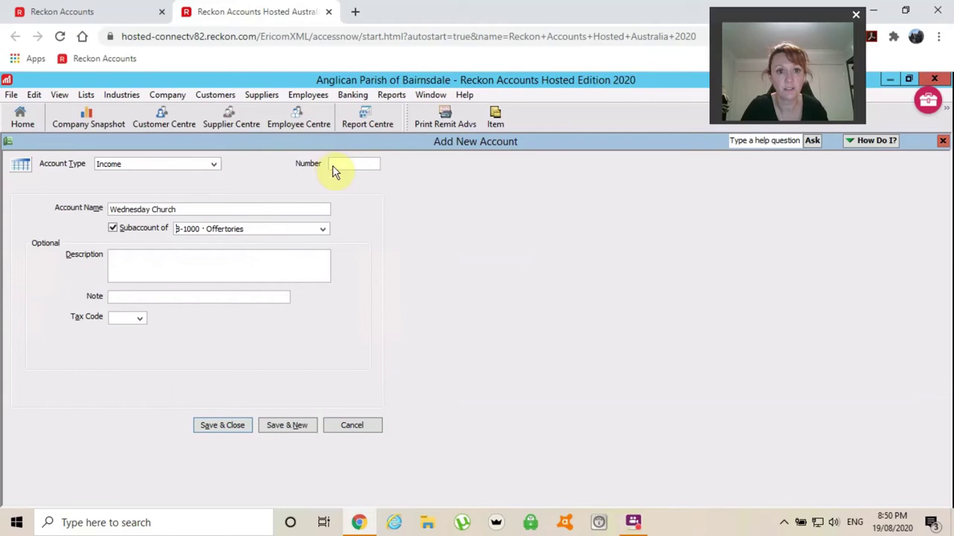
left_click(332, 165)
type("8-")
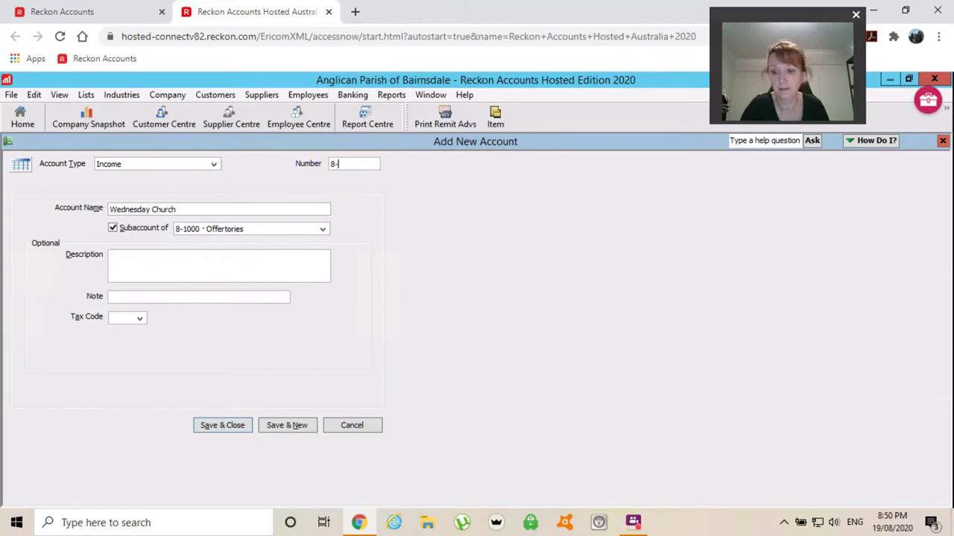
type("1040")
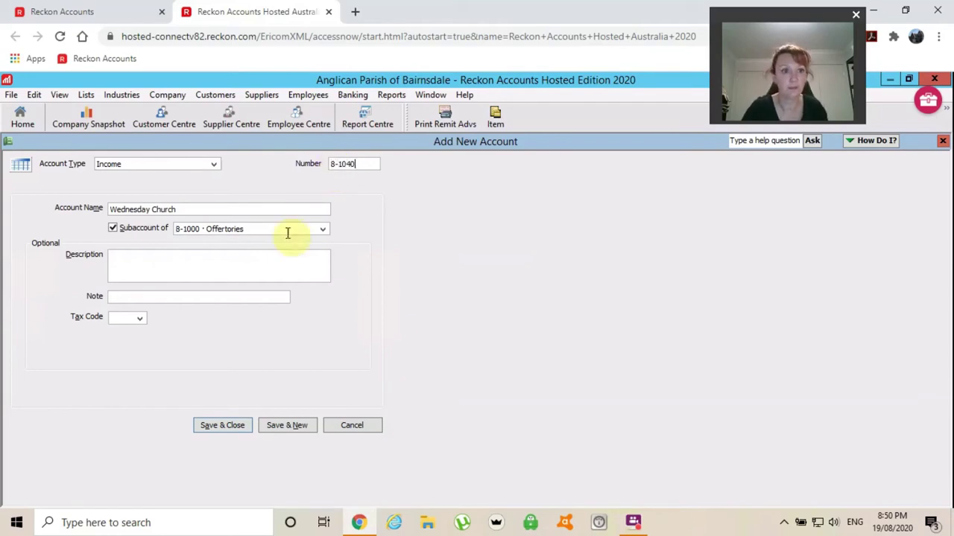
left_click(141, 319)
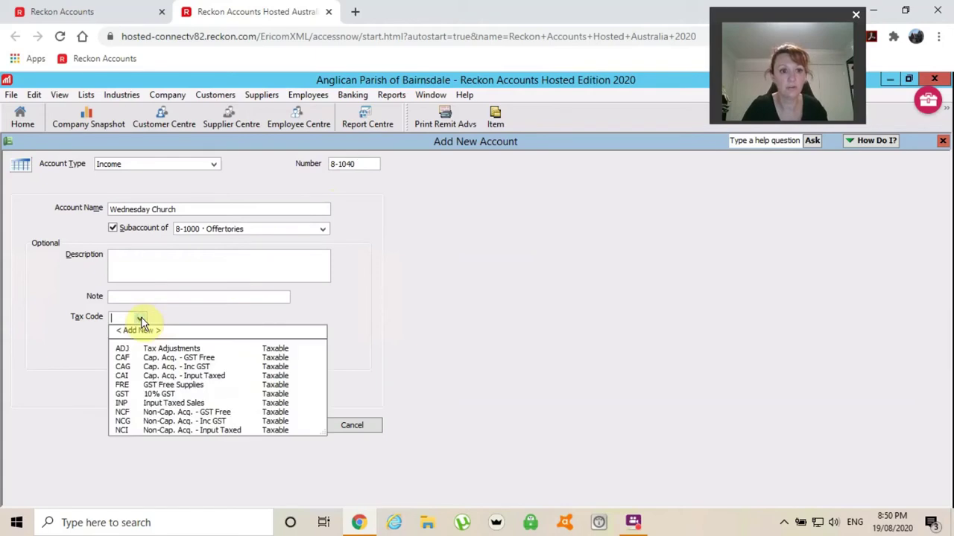
left_click(122, 385)
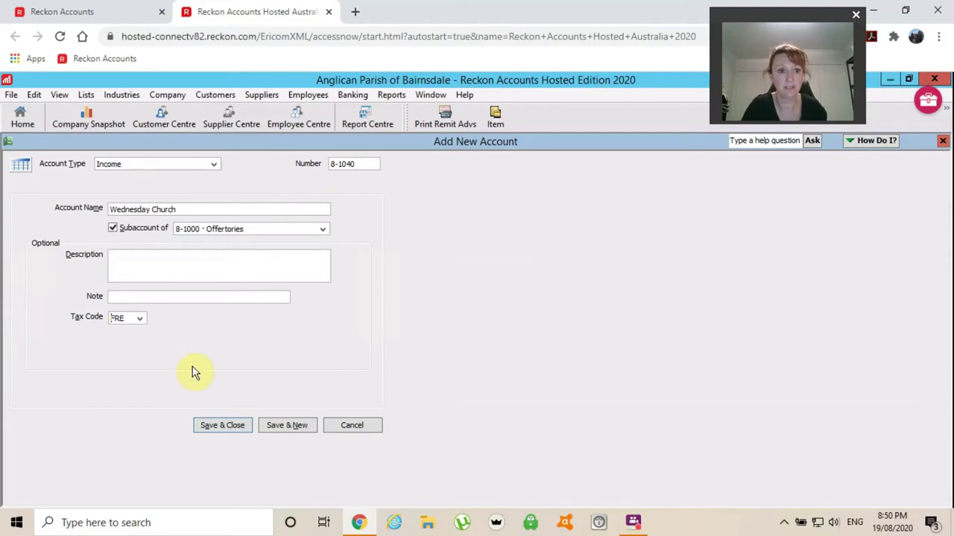
Save 8-1040 Wednesday Church, make it inactive, and select 2-7000 Prepayments
left_click(221, 425)
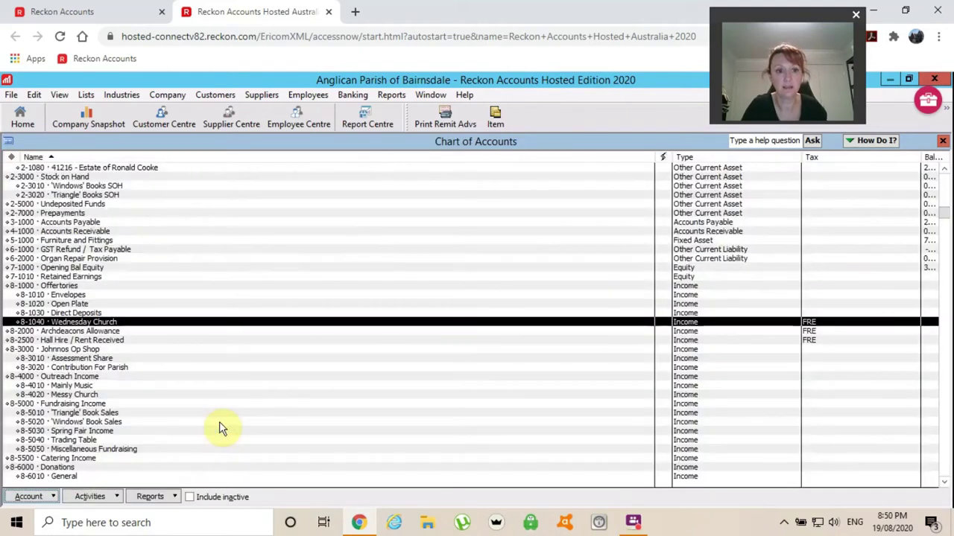
right_click(201, 328)
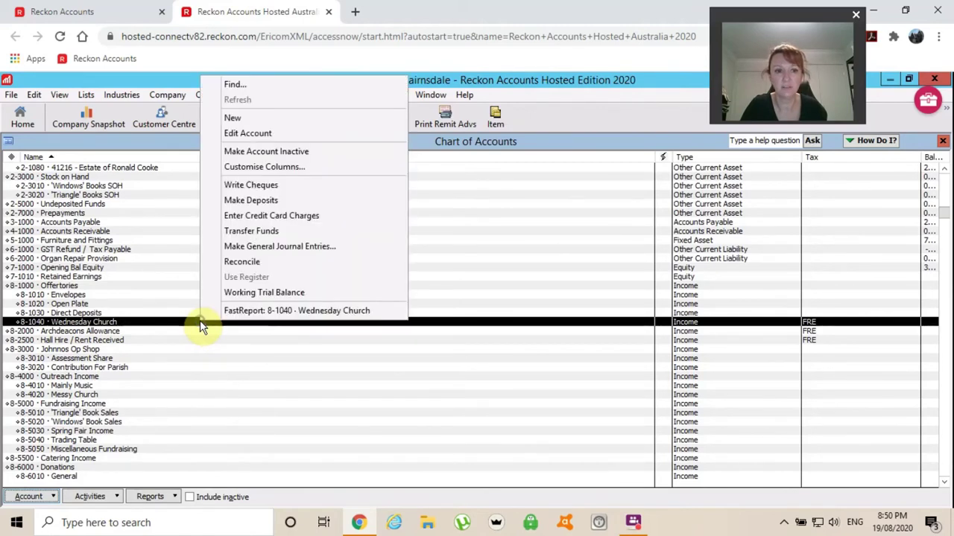
left_click(251, 152)
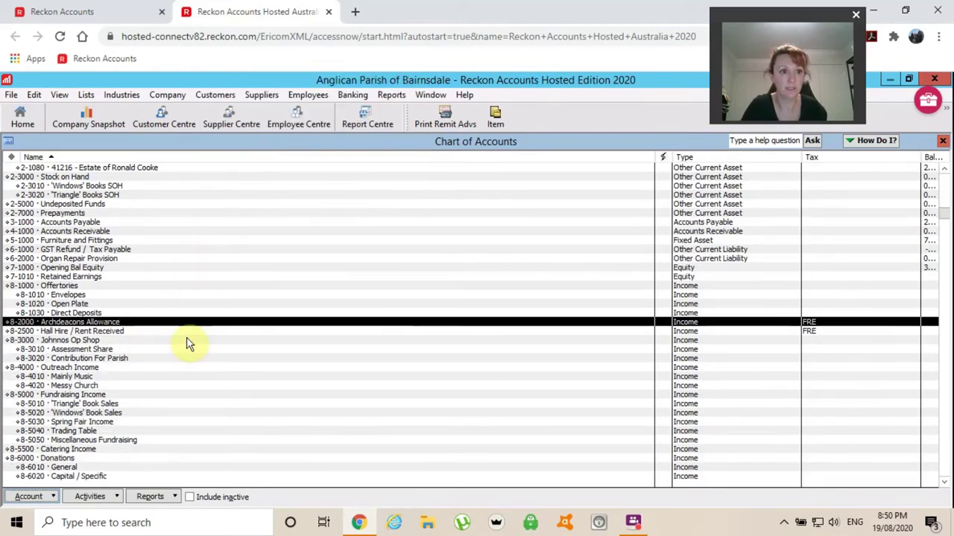
left_click(67, 214)
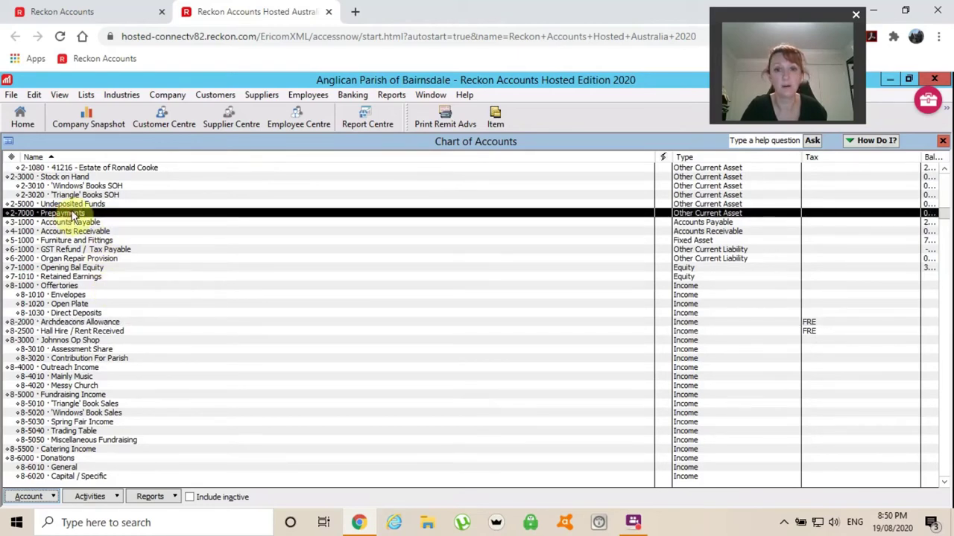
Check the 2-7000 Prepayments register, then mark Prepayments inactive
double_click(191, 218)
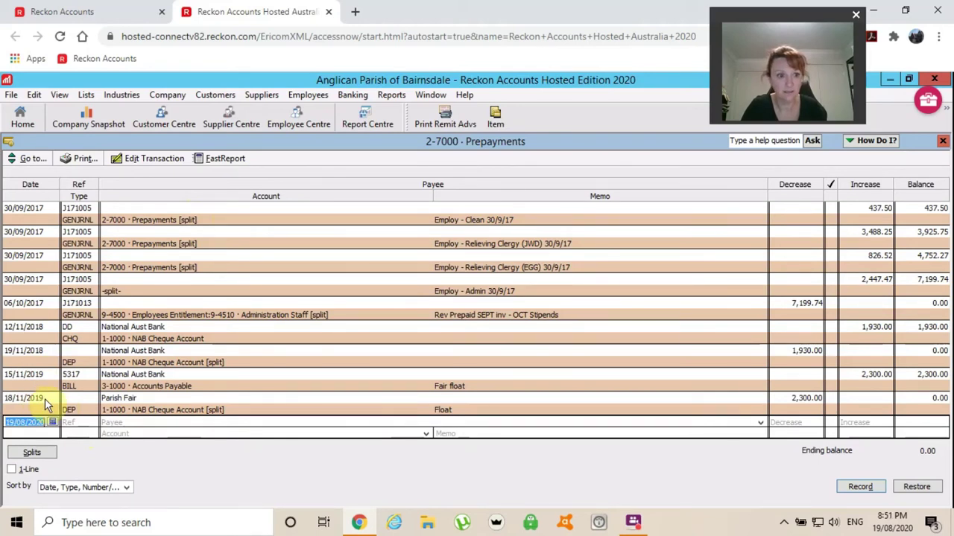
left_click(942, 141)
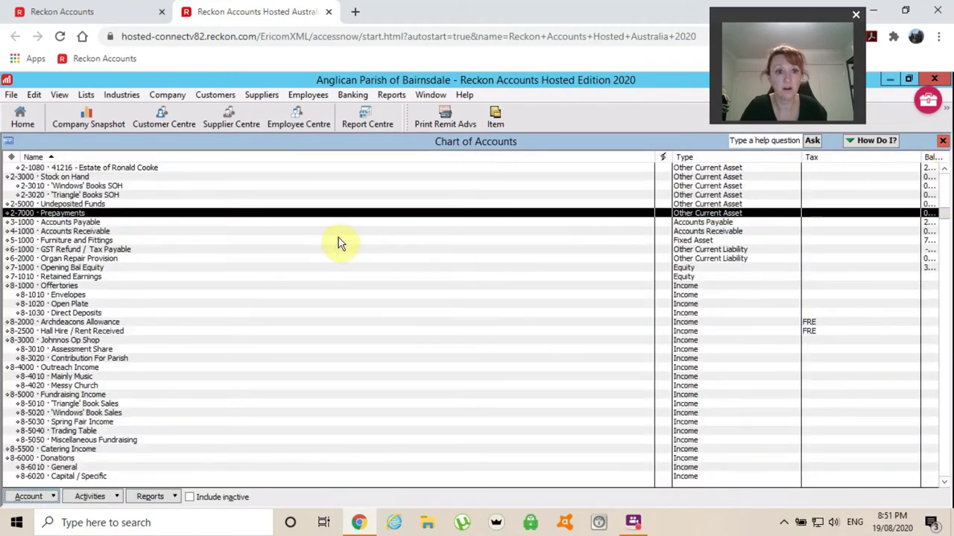
right_click(151, 219)
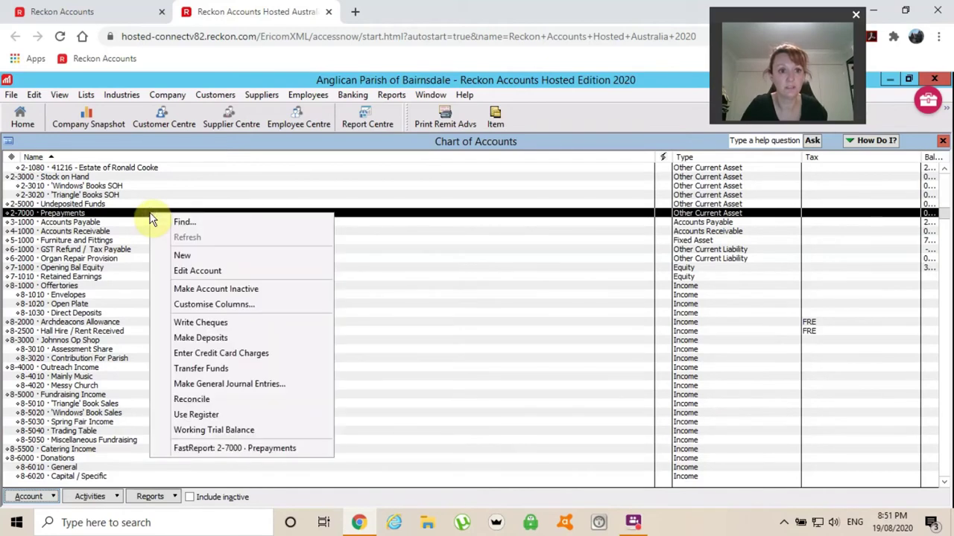
left_click(215, 289)
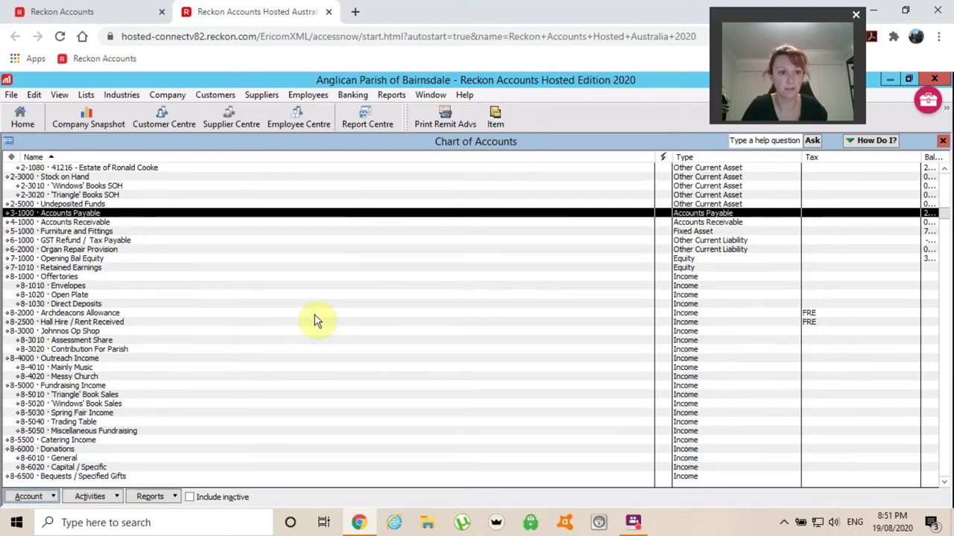
Edit account 9-6010, removing the extra h's so its name reads 'R&M - Church'
scroll(315, 317, "down", 1)
scroll(314, 320, "down", 8)
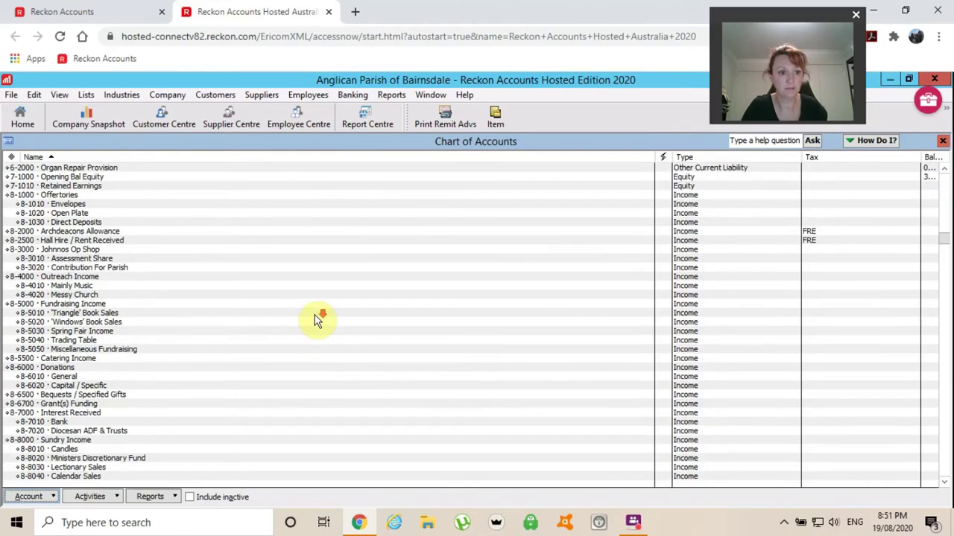
scroll(314, 320, "down", 3)
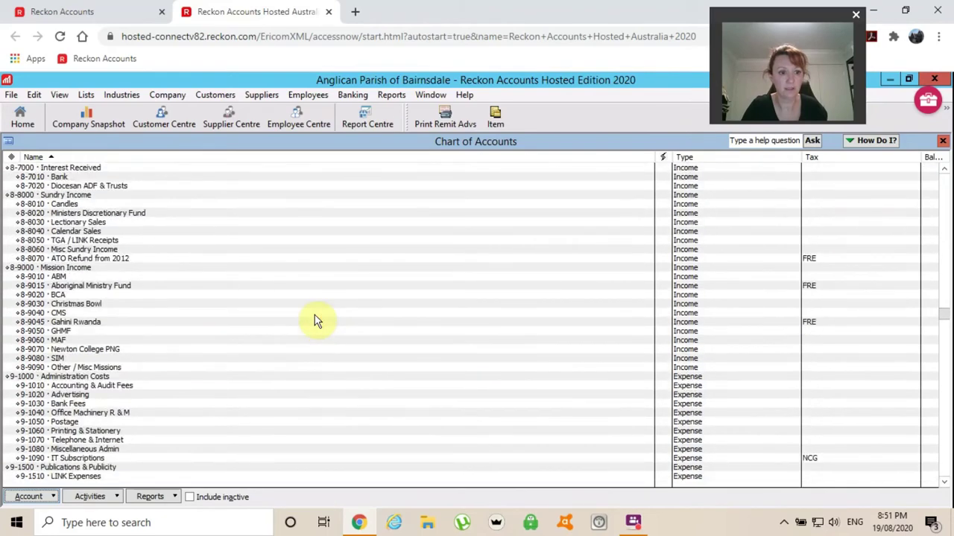
scroll(314, 320, "down", 11)
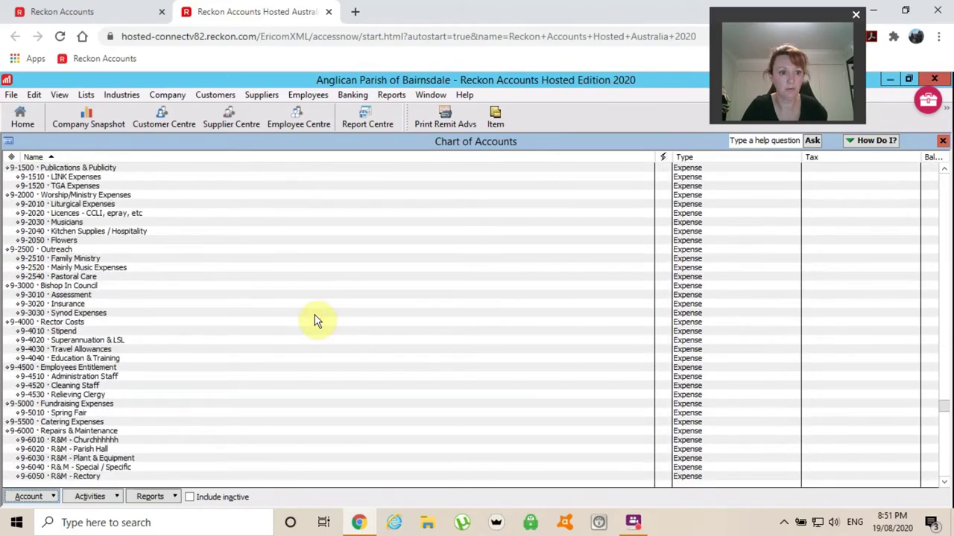
scroll(314, 320, "down", 3)
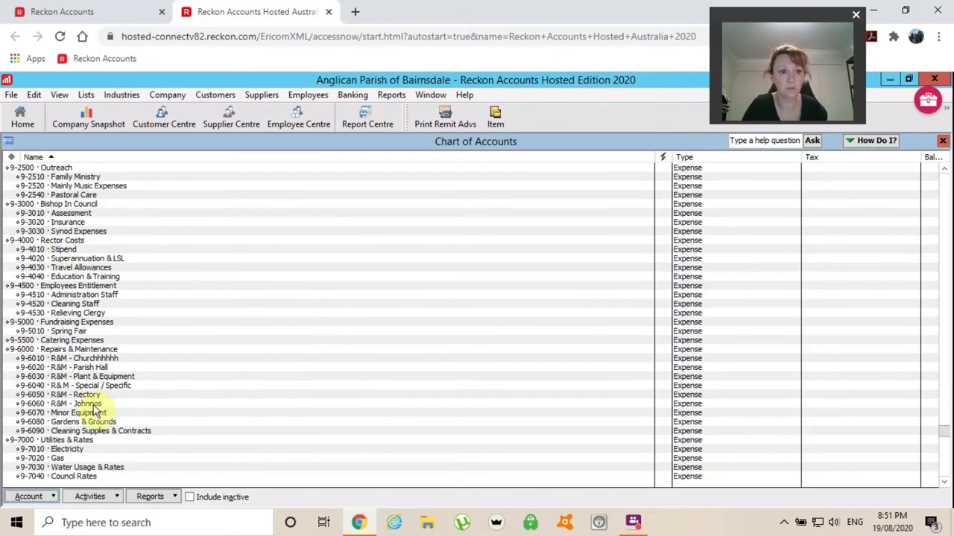
left_click(98, 360)
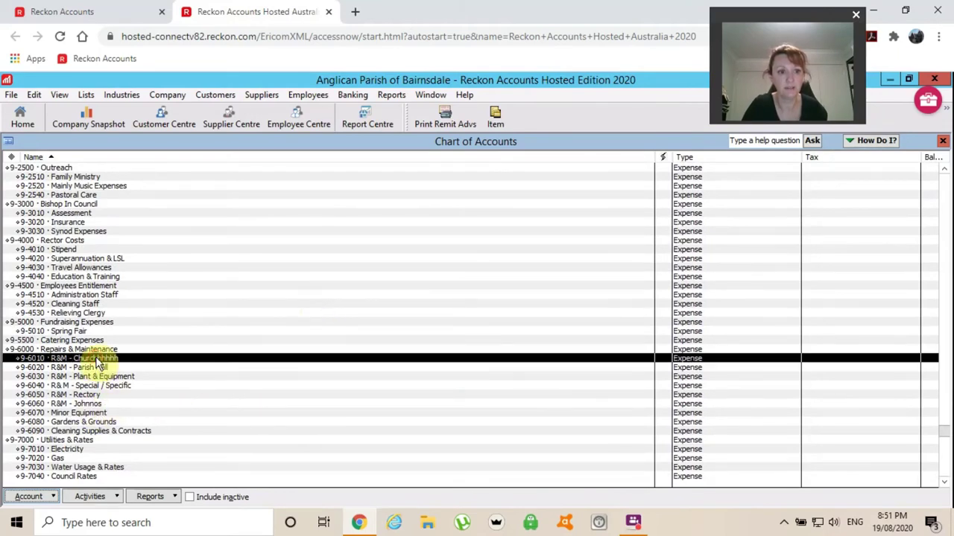
right_click(99, 361)
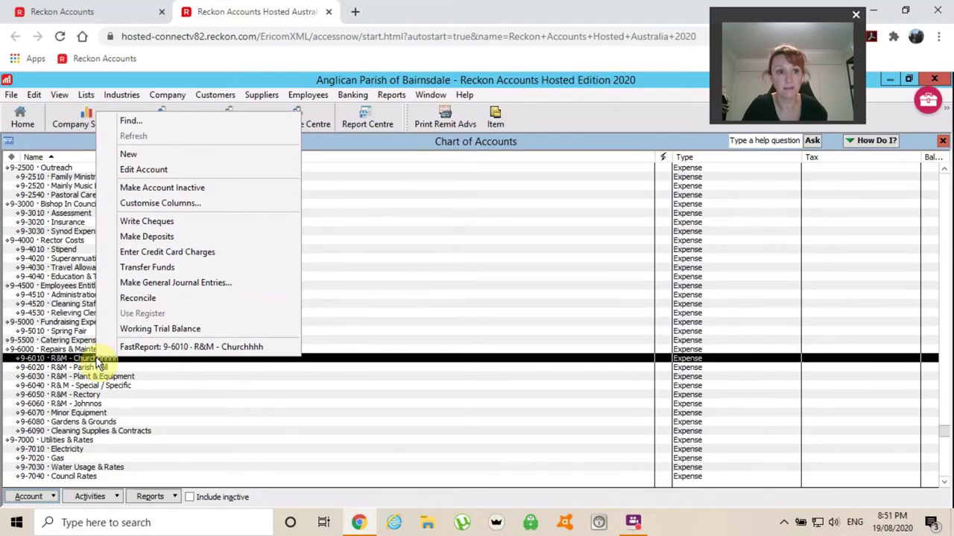
left_click(145, 171)
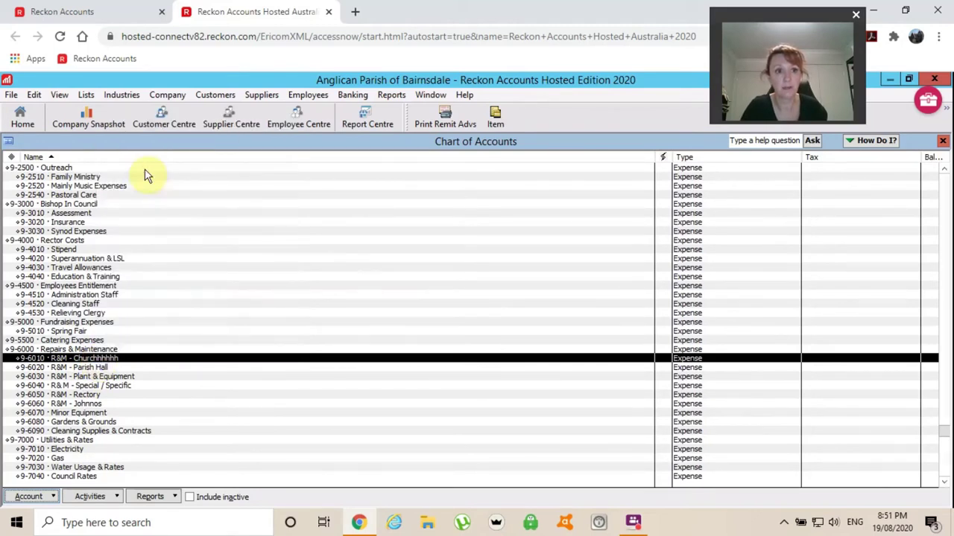
left_click(192, 210)
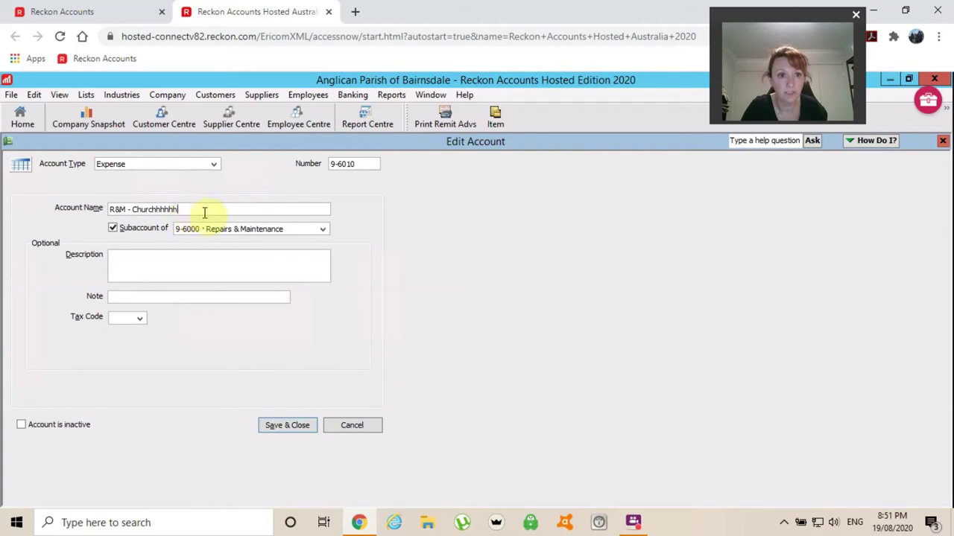
key("BackSpace")
key("BackSpace")
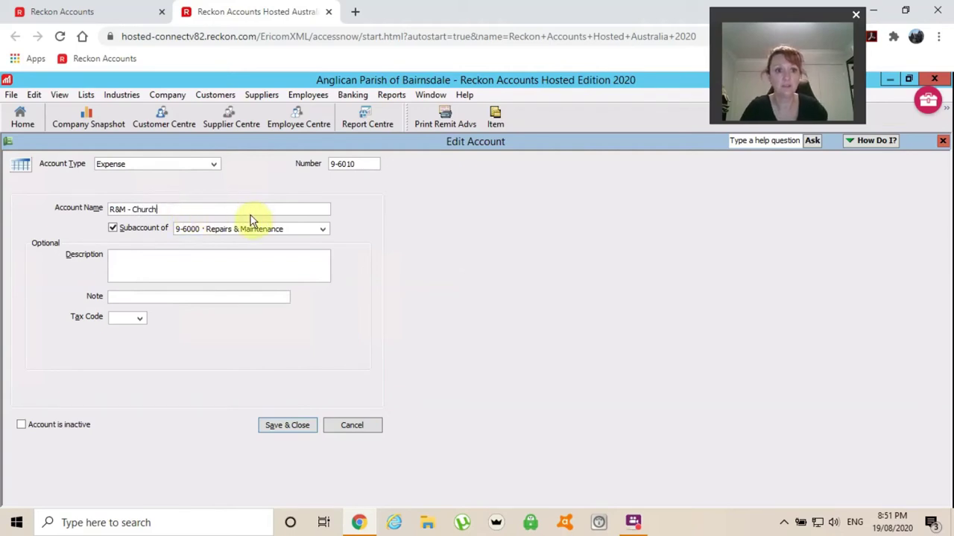
left_click(283, 426)
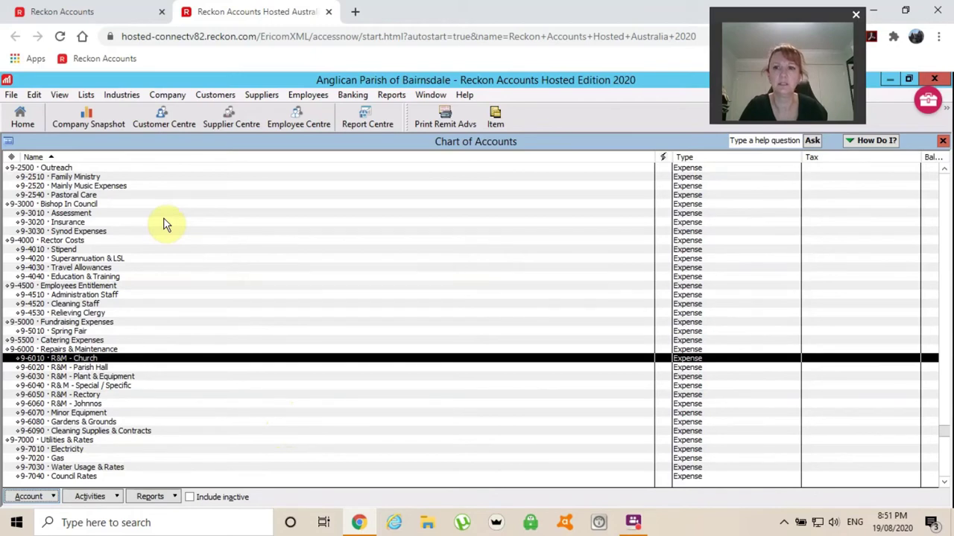
Include inactive accounts in the Chart of Accounts list
left_click(41, 499)
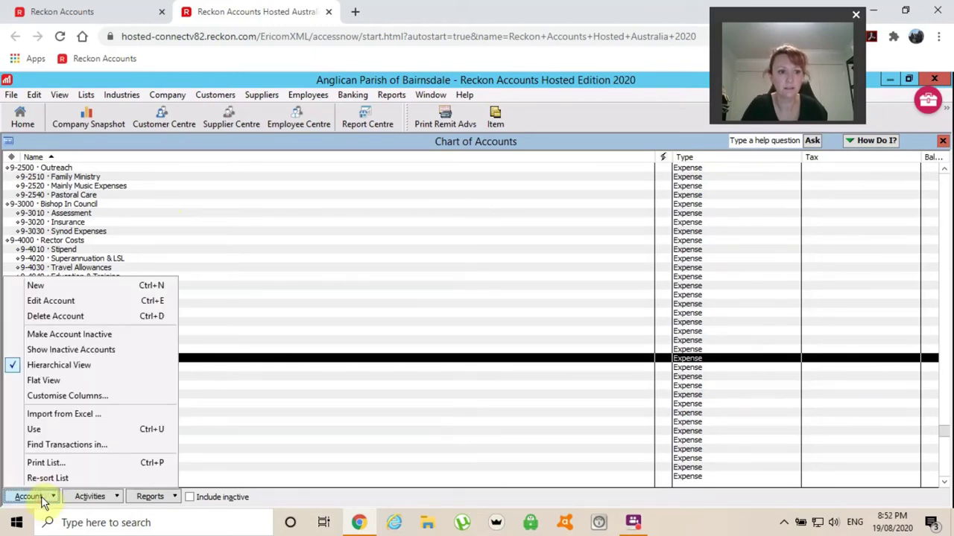
left_click(59, 350)
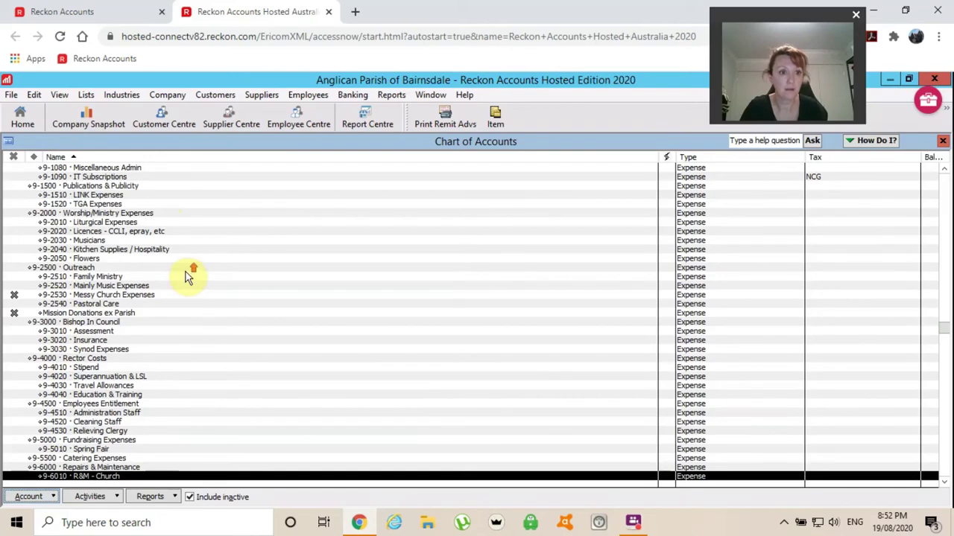
scroll(187, 277, "up", 20)
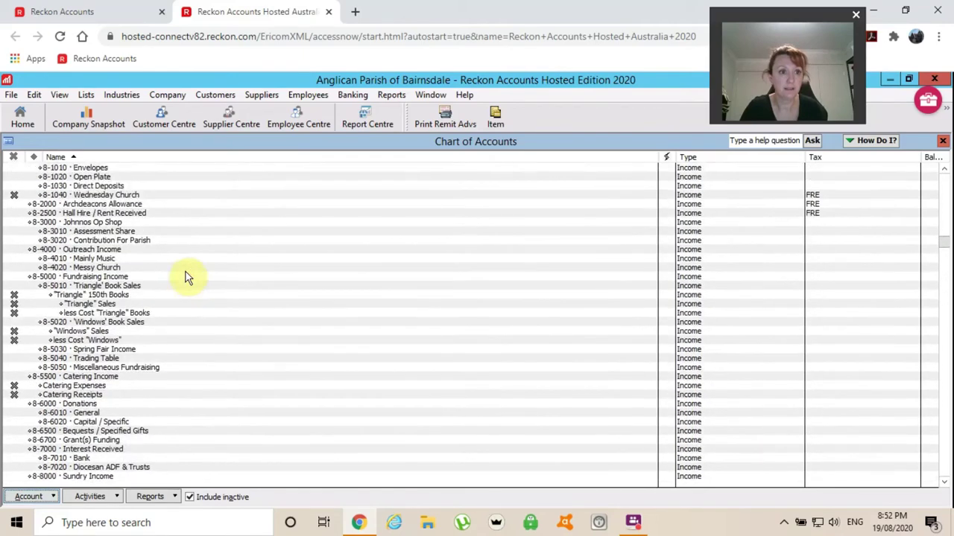
scroll(187, 277, "up", 11)
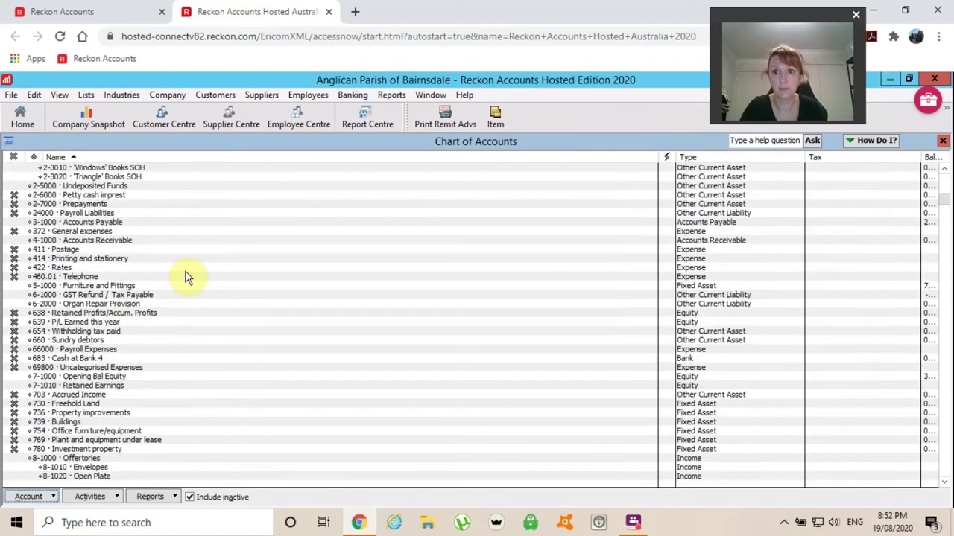
scroll(189, 277, "up", 4)
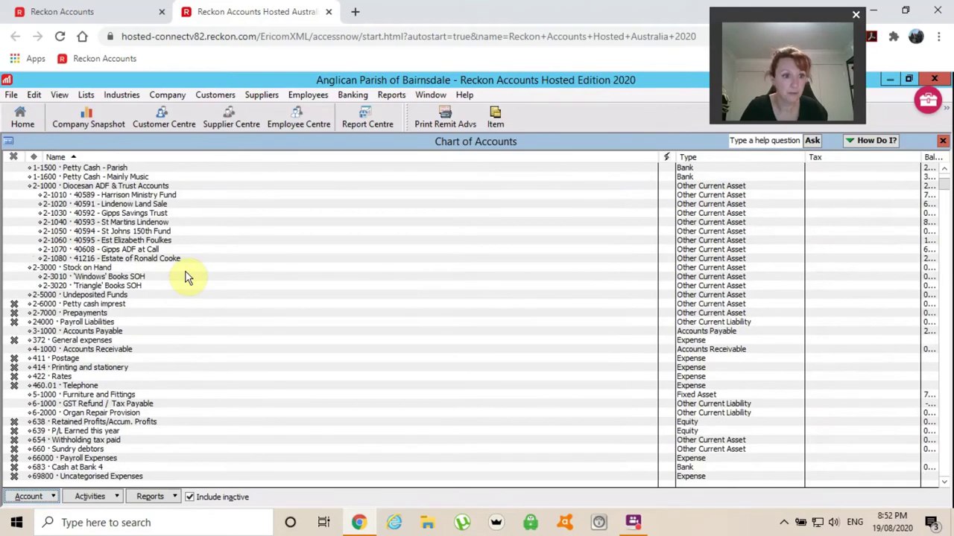
Reactivate 2-7000 Prepayments and scroll through the full account list
left_click(88, 314)
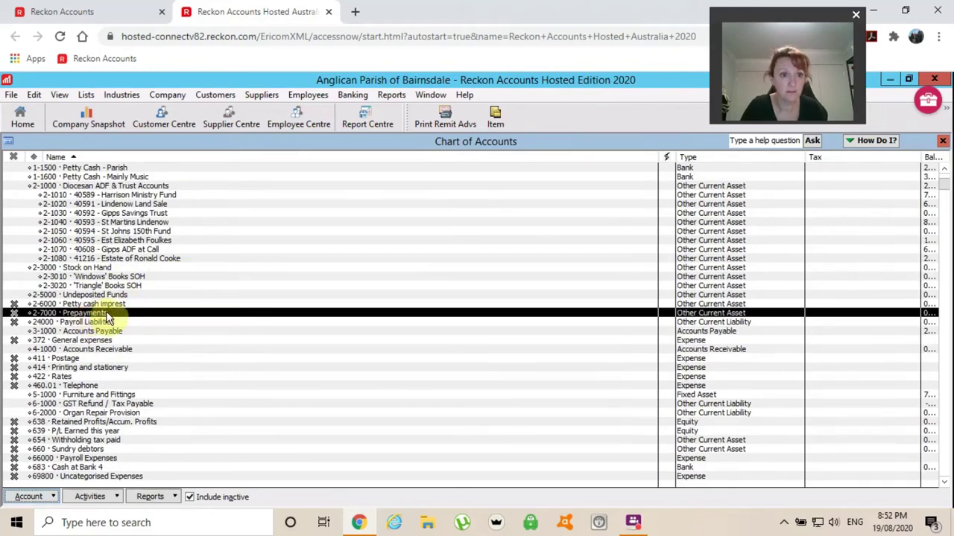
right_click(107, 316)
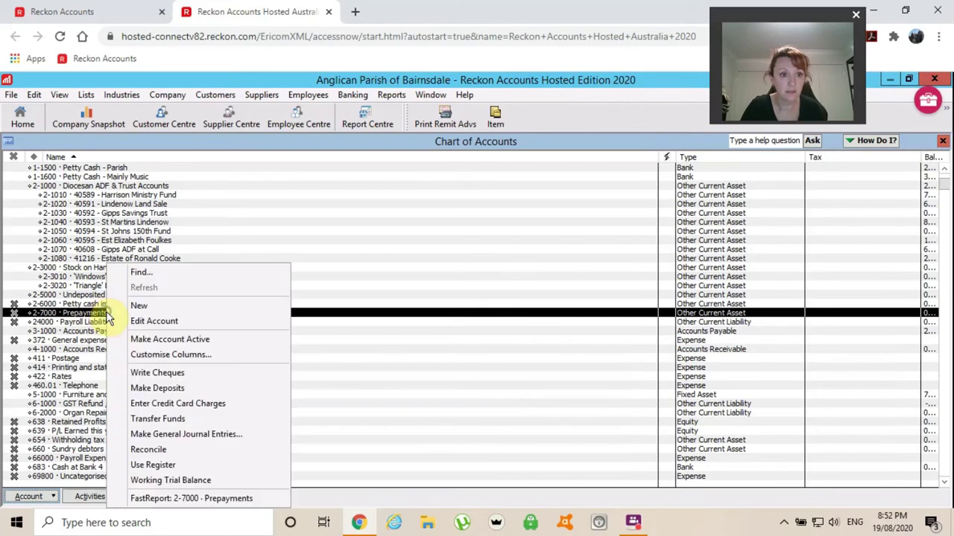
left_click(167, 342)
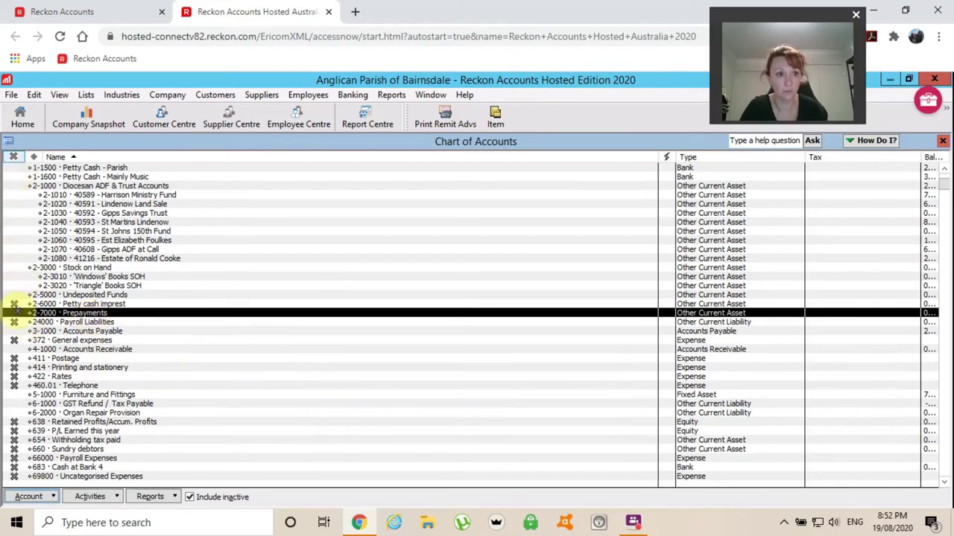
scroll(201, 415, "down", 3)
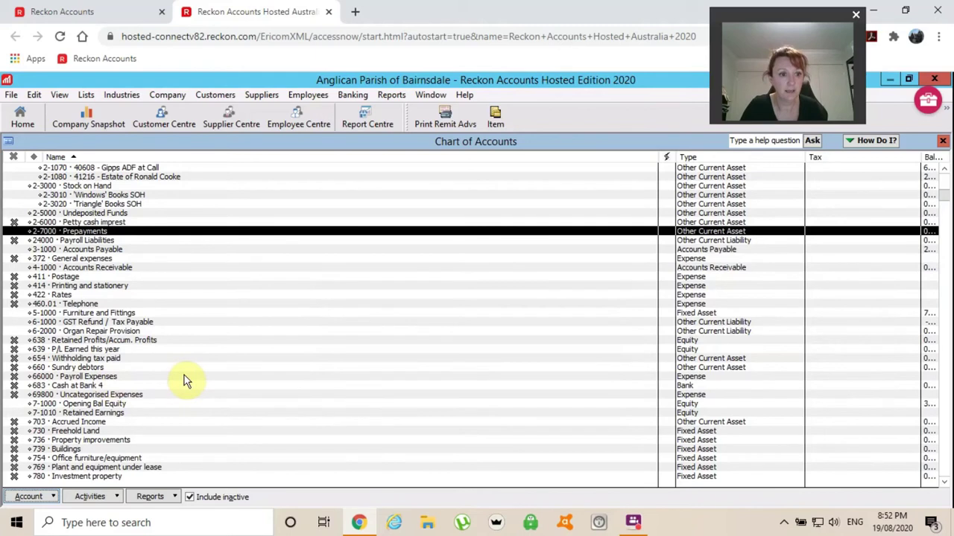
scroll(186, 380, "down", 3)
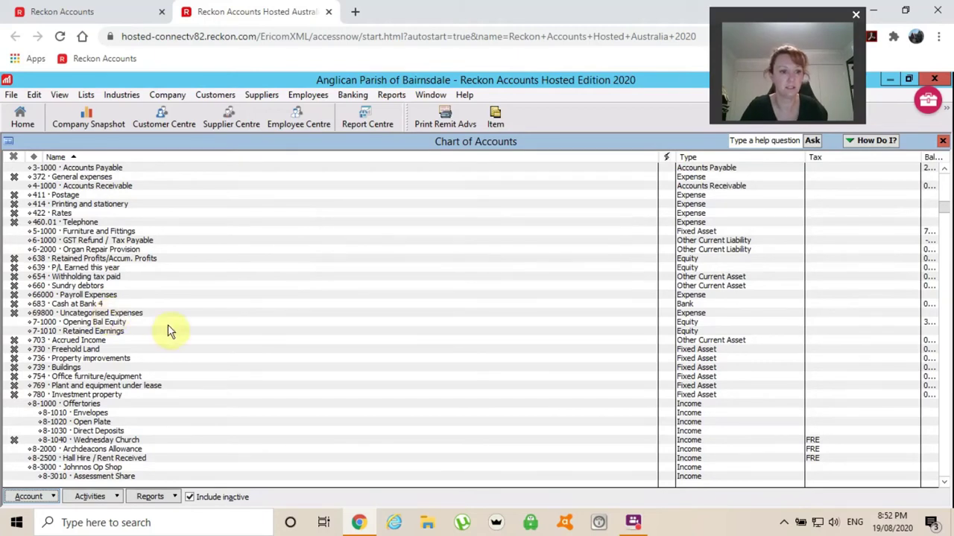
scroll(170, 330, "down", 2)
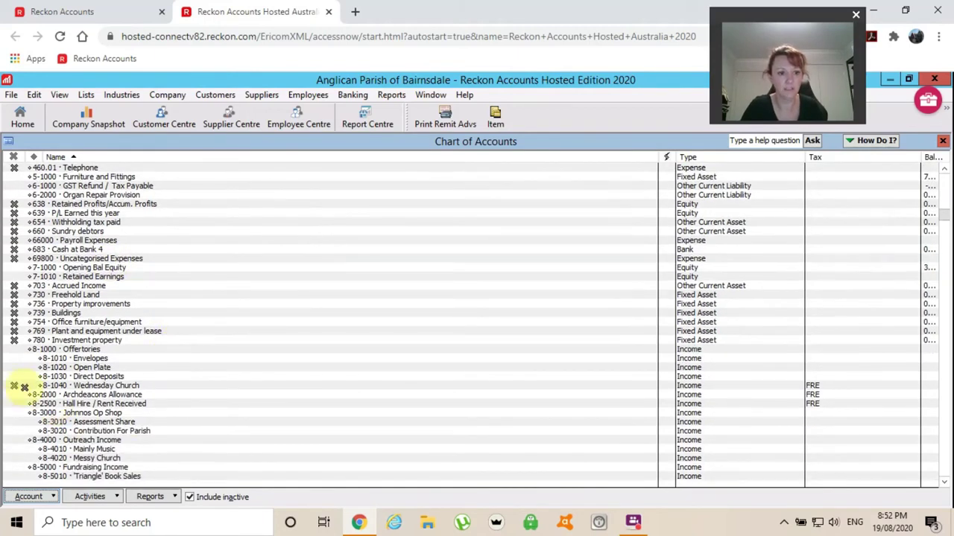
scroll(287, 379, "down", 1)
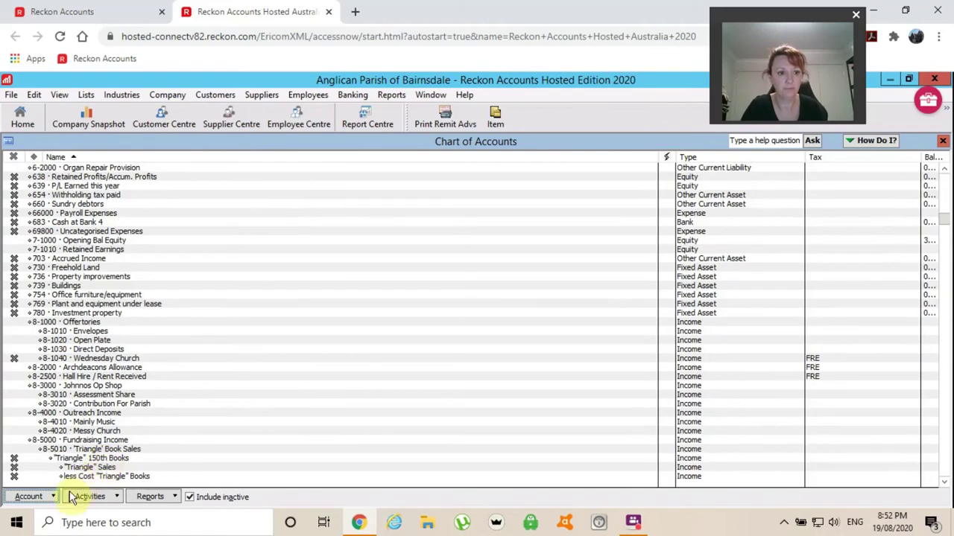
Hide inactive accounts, scroll down to the expenses, and select 9-1050 Postage
left_click(34, 497)
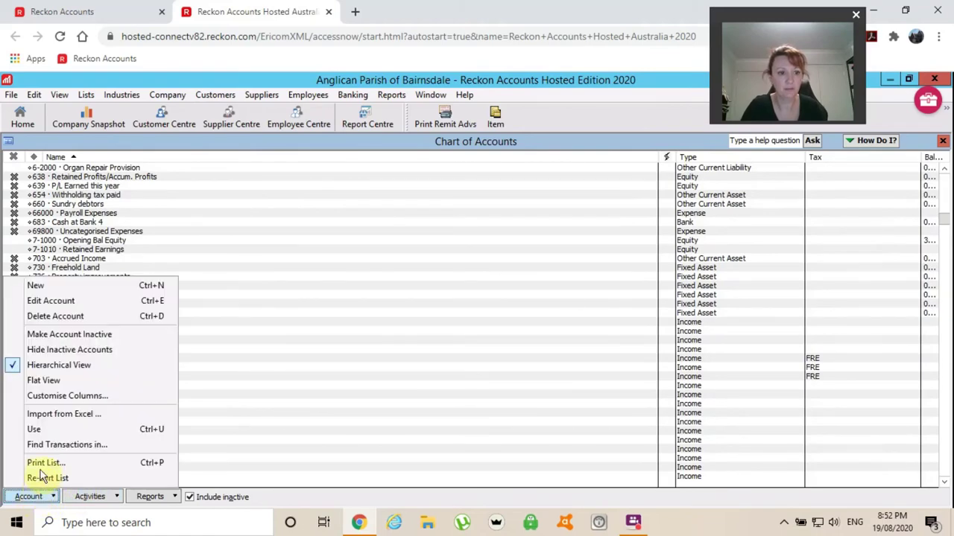
left_click(54, 351)
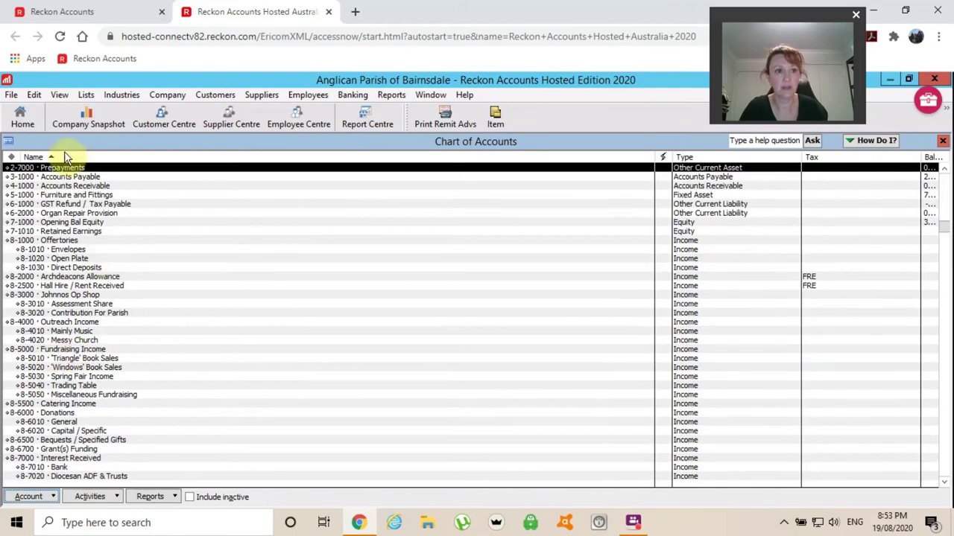
scroll(264, 310, "up", 6)
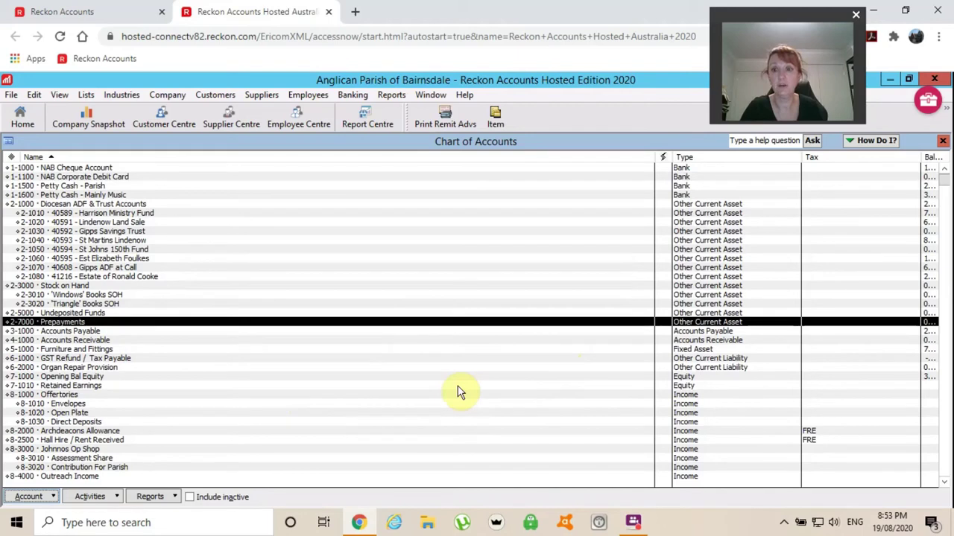
scroll(459, 392, "down", 1)
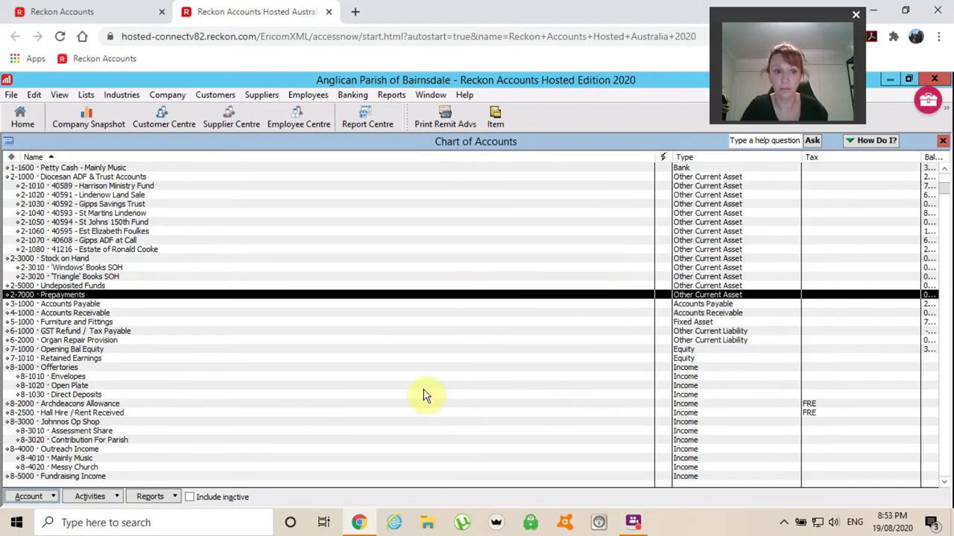
scroll(415, 387, "down", 3)
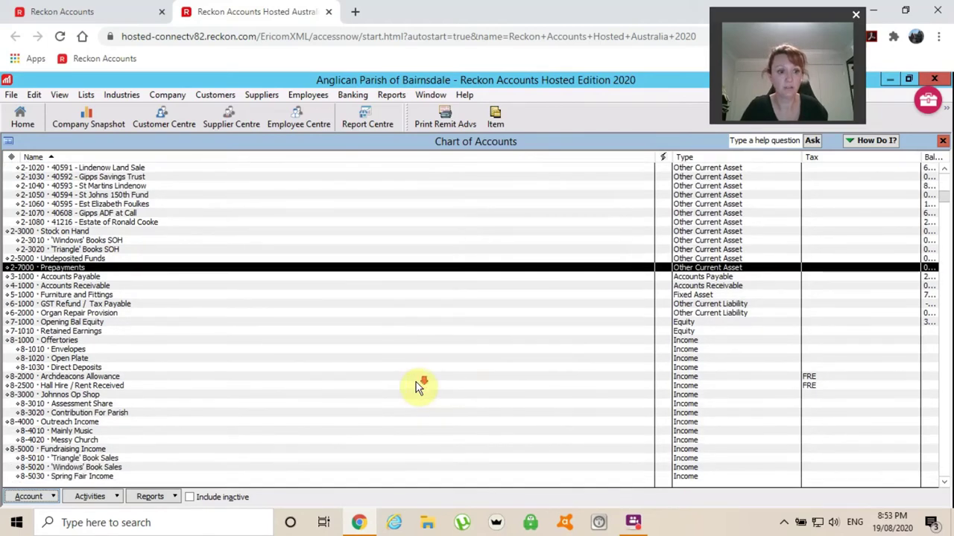
scroll(416, 387, "down", 1)
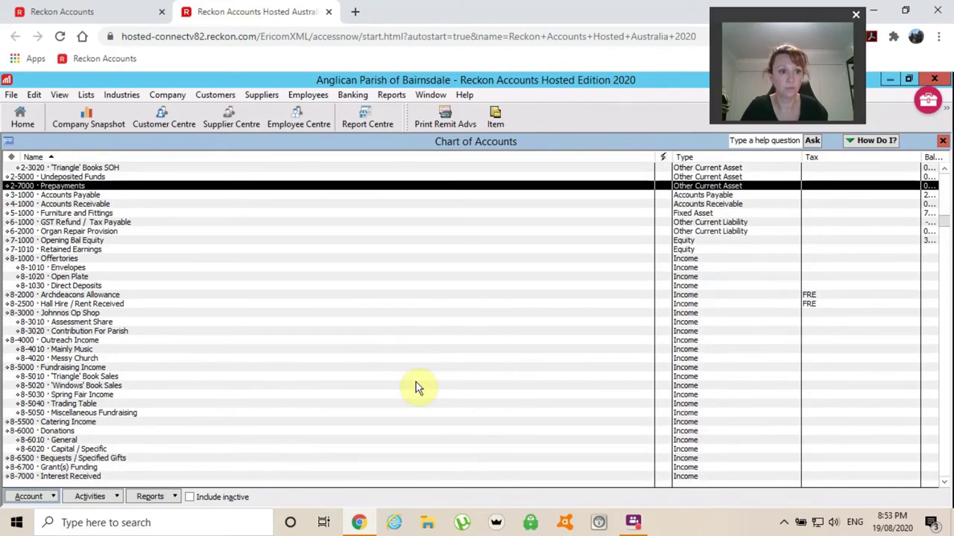
scroll(416, 386, "down", 5)
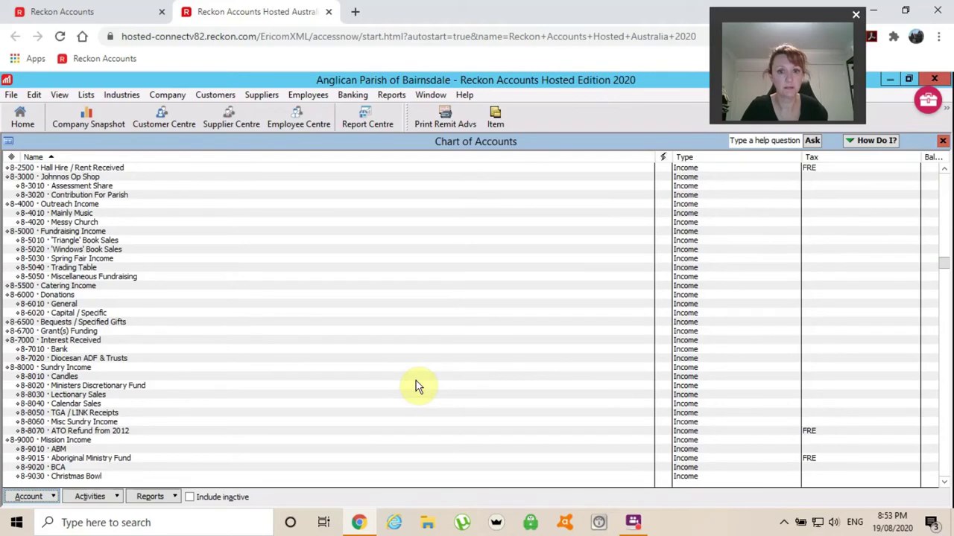
scroll(416, 383, "down", 7)
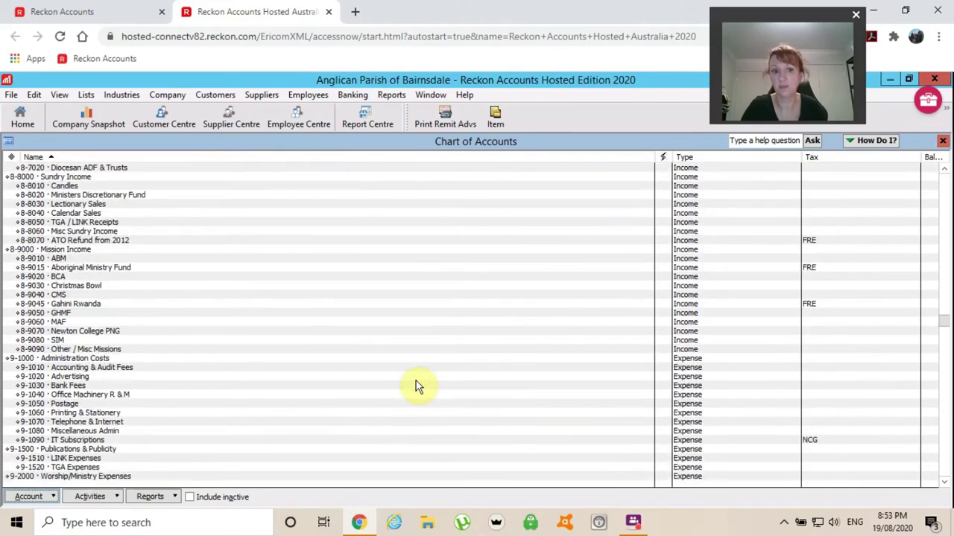
scroll(416, 386, "down", 1)
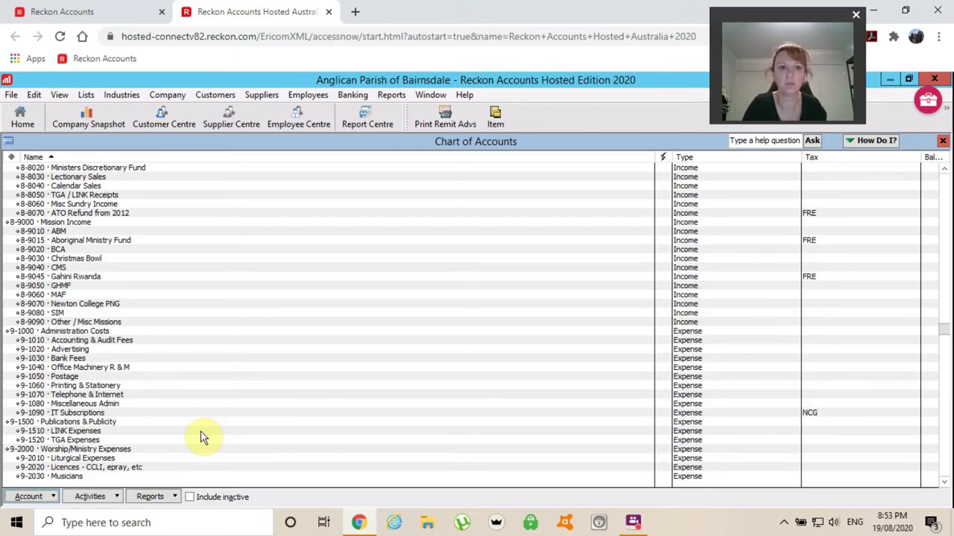
left_click(64, 378)
double_click(63, 381)
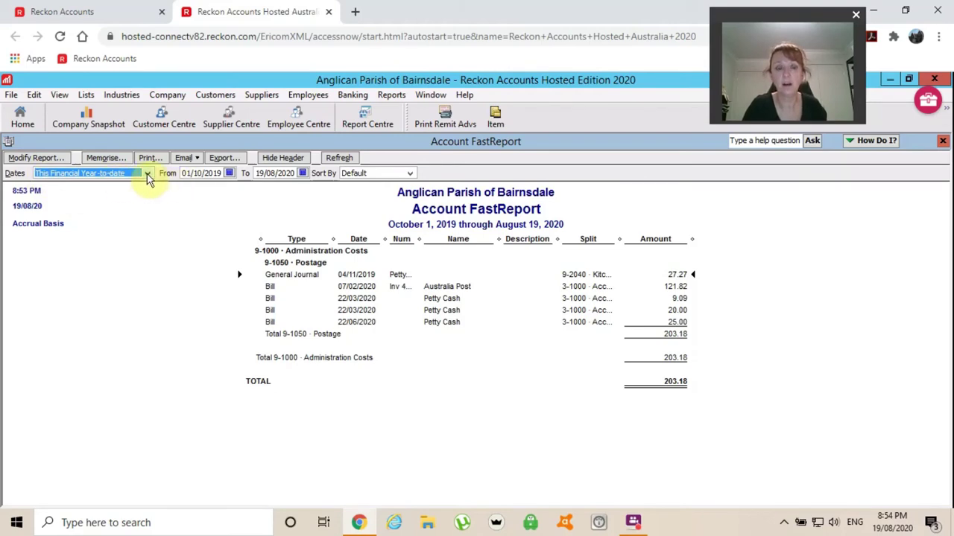
left_click(147, 173)
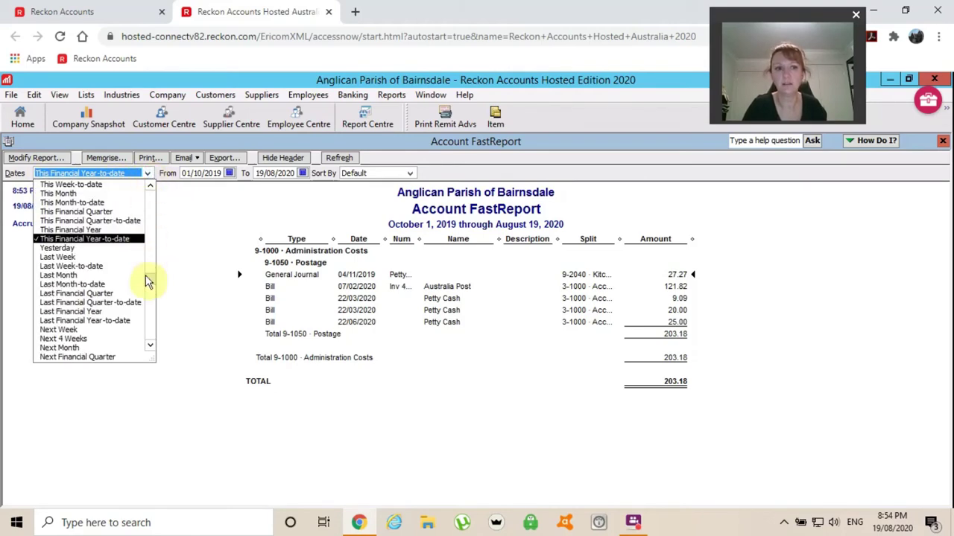
left_click_drag(149, 273, 149, 196)
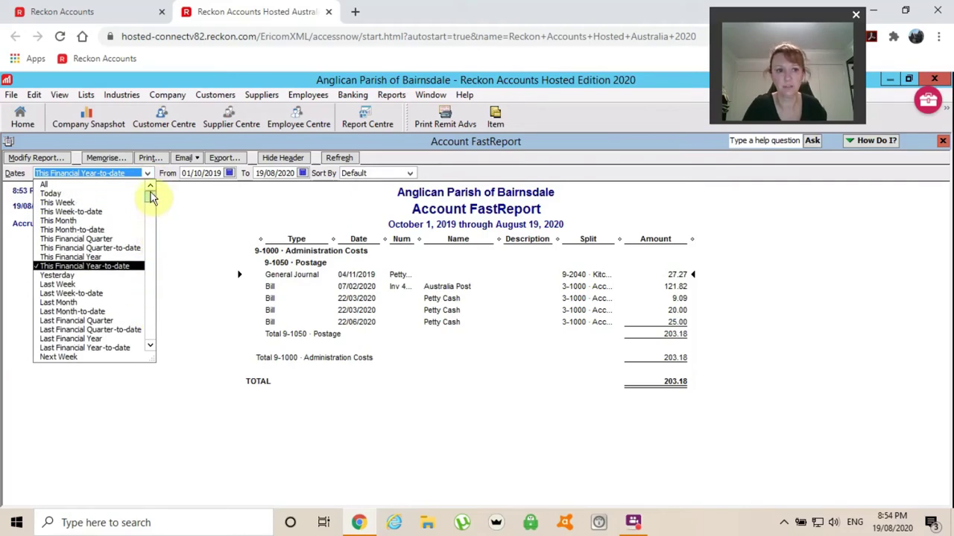
left_click(43, 185)
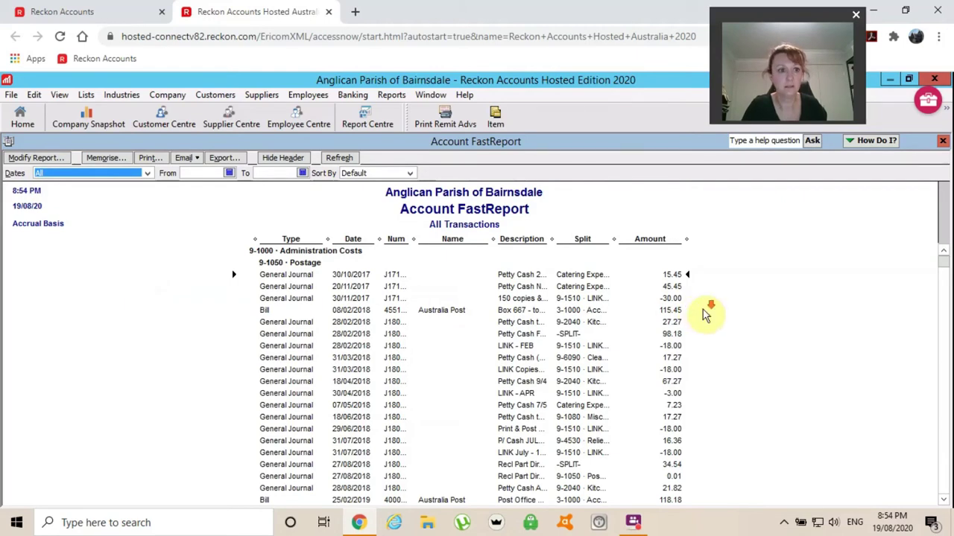
scroll(706, 309, "down", 4)
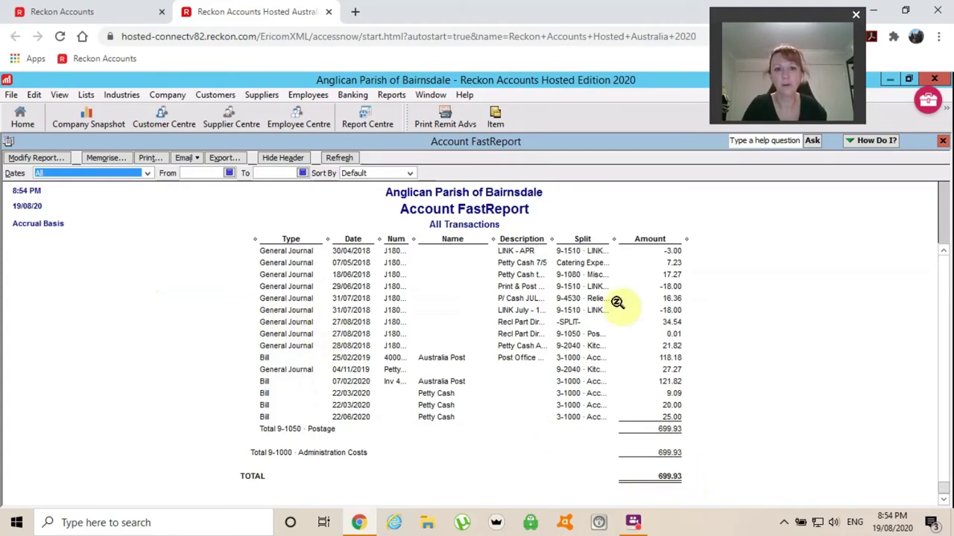
scroll(708, 304, "up", 5)
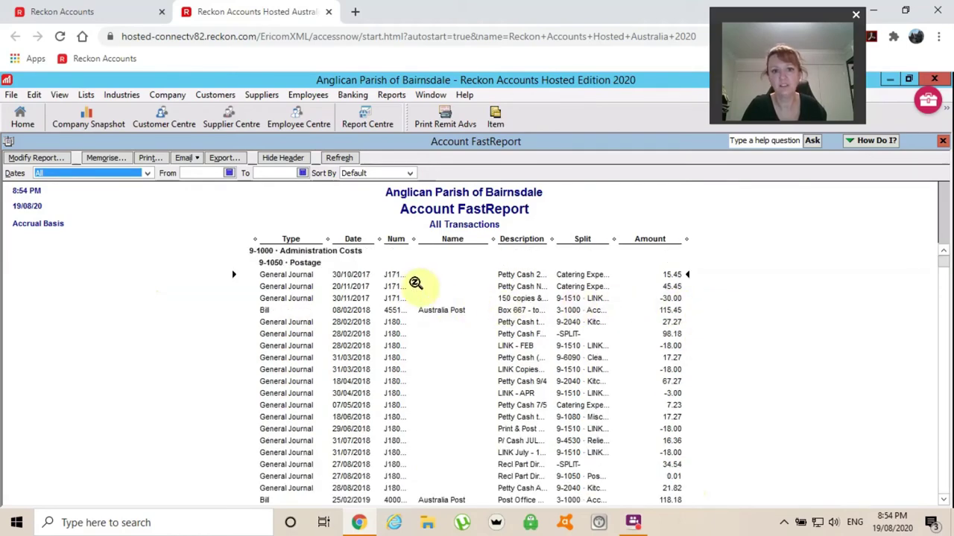
scroll(745, 334, "down", 4)
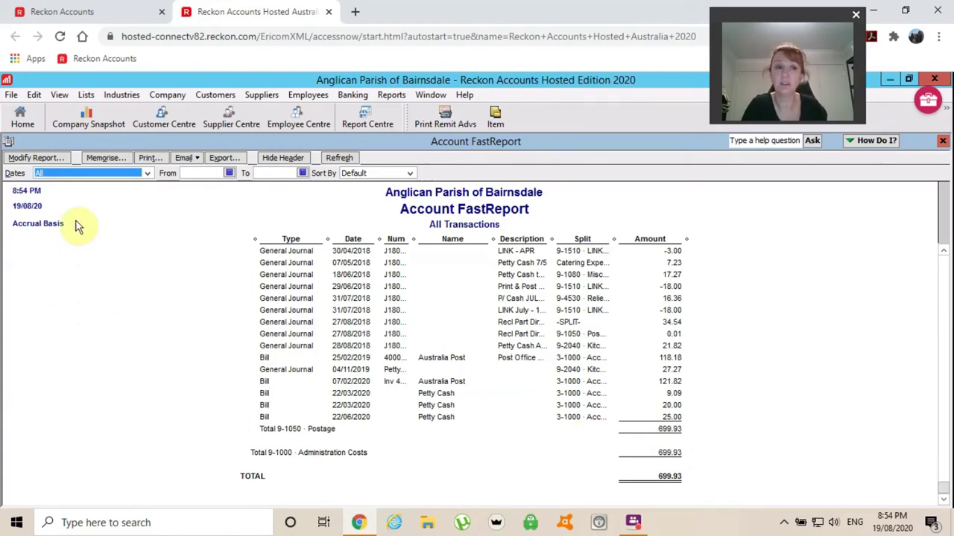
left_click(146, 174)
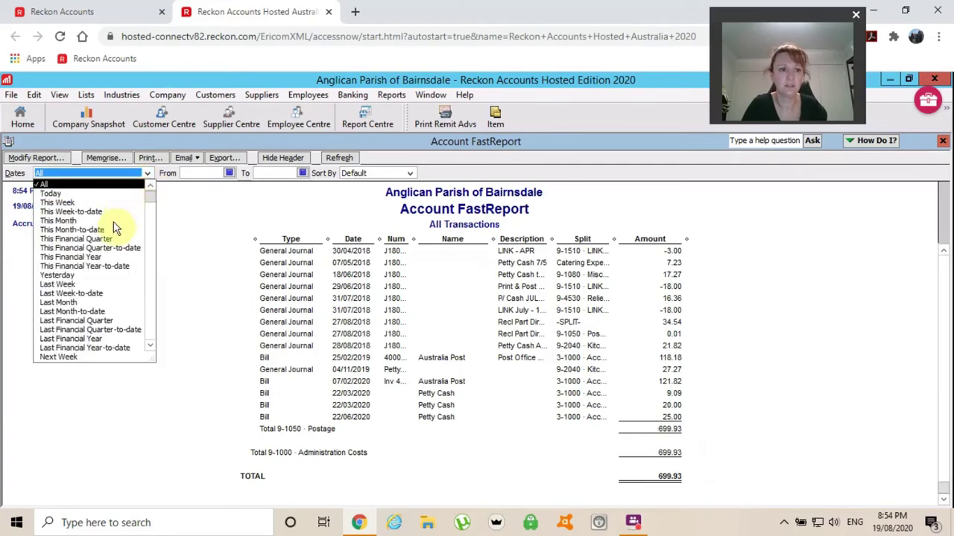
left_click(87, 266)
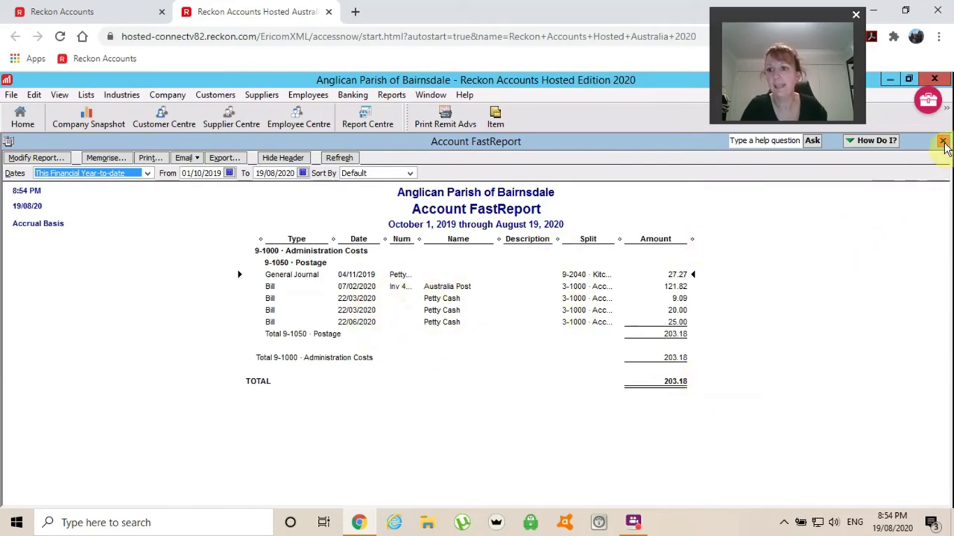
left_click(942, 141)
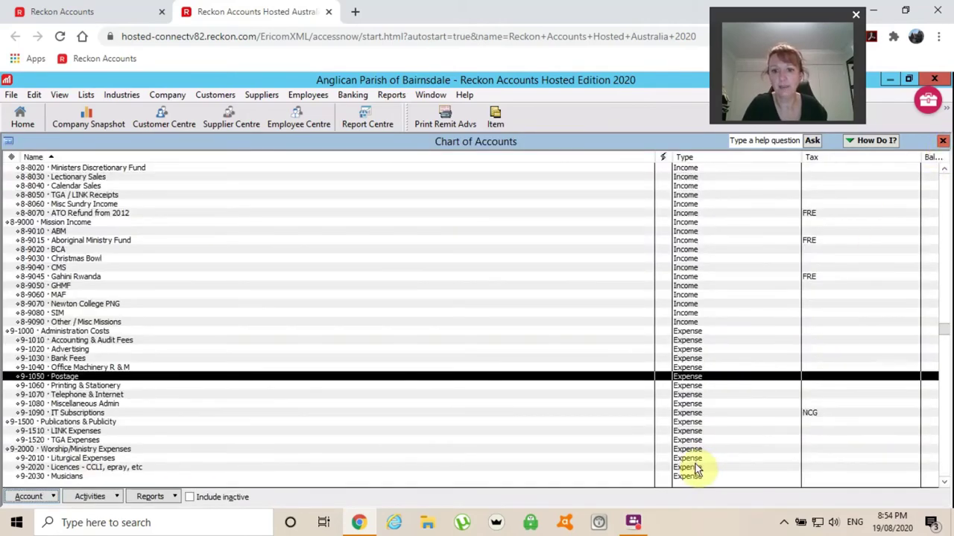
double_click(693, 467)
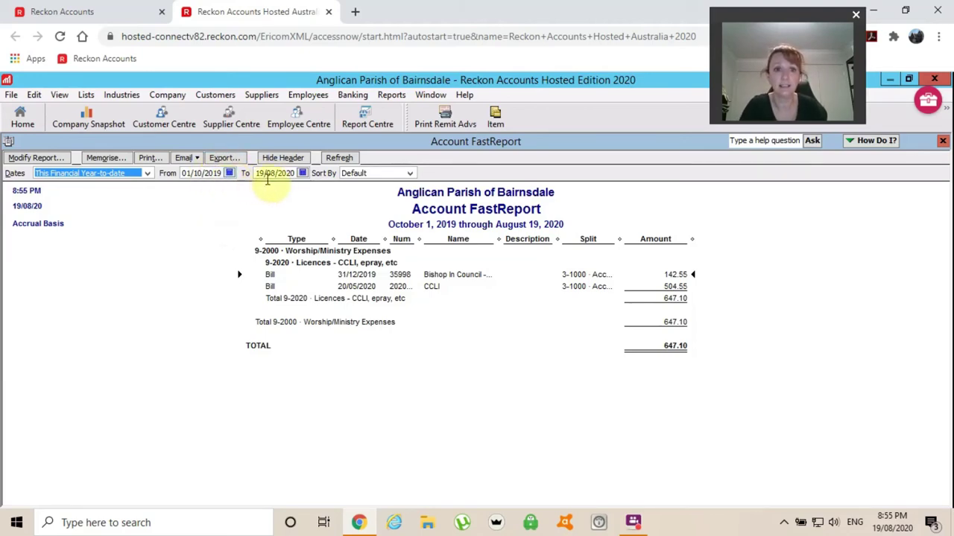
left_click(148, 174)
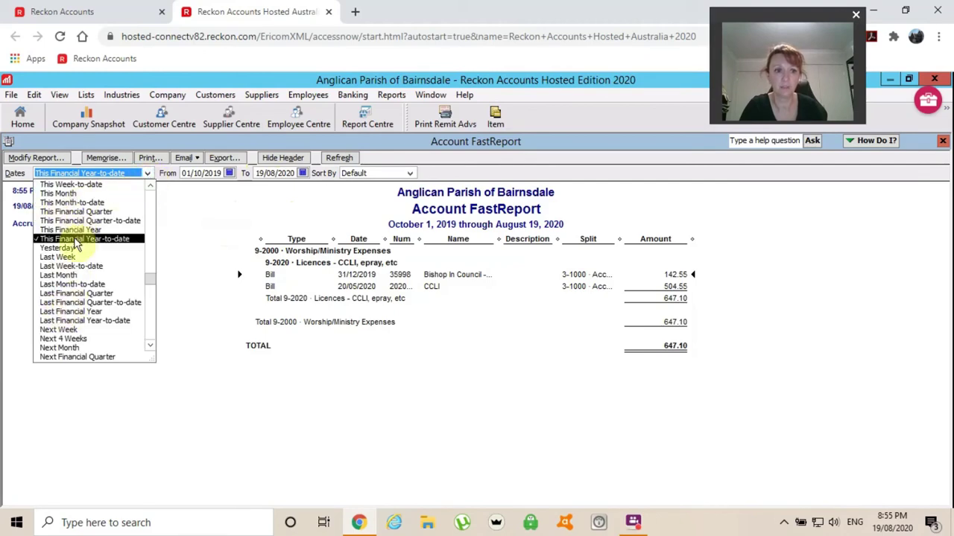
left_click(179, 280)
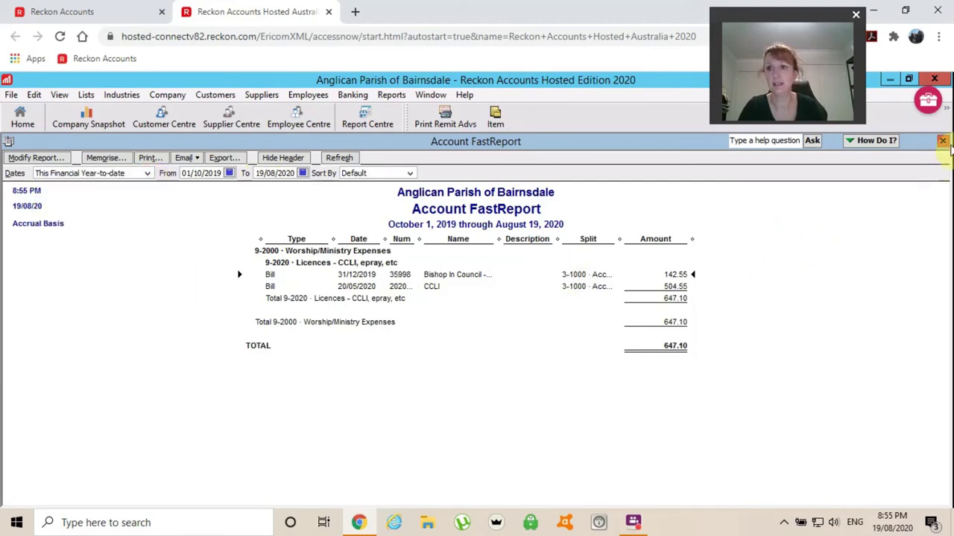
left_click(943, 142)
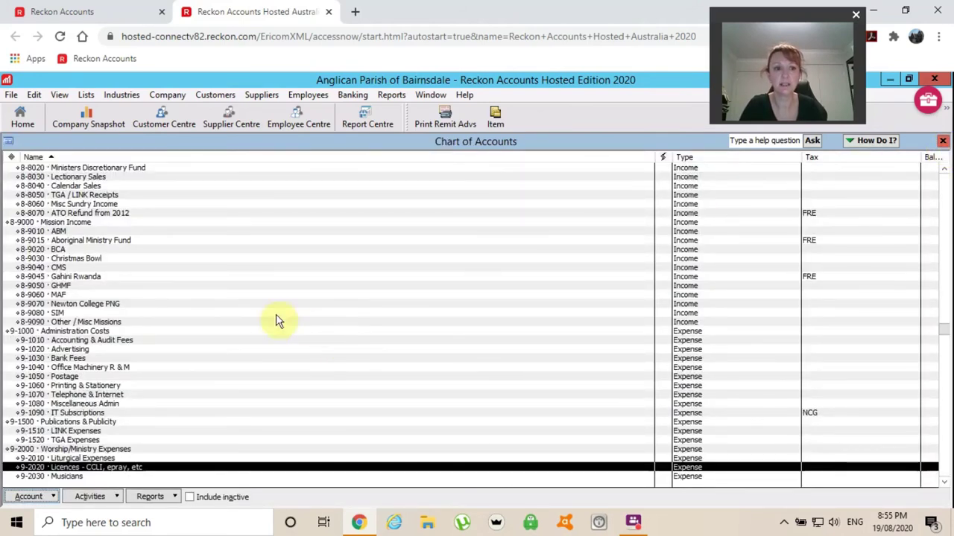
left_click(64, 224)
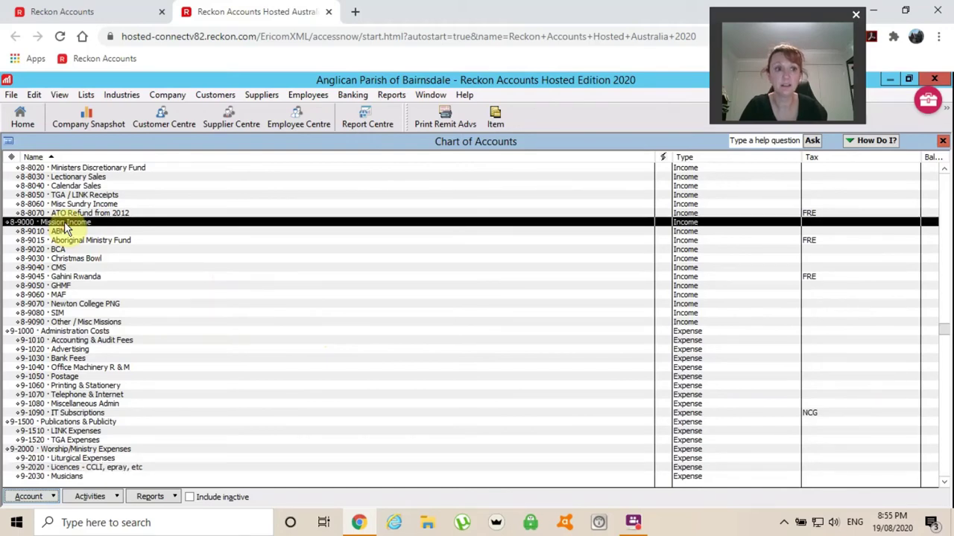
Open the Mission Income FastReport, scroll its transactions, and dismiss the print settings without printing
double_click(65, 224)
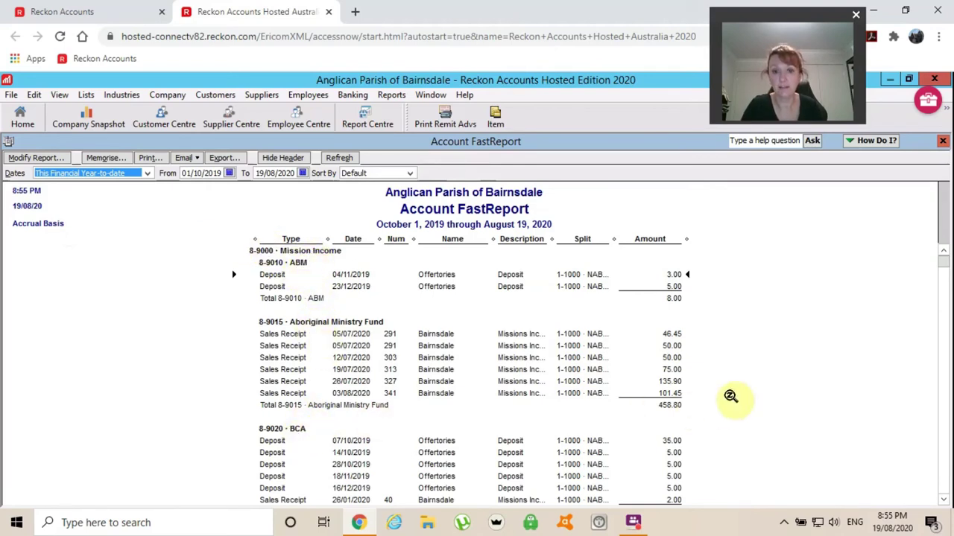
scroll(732, 400, "down", 15)
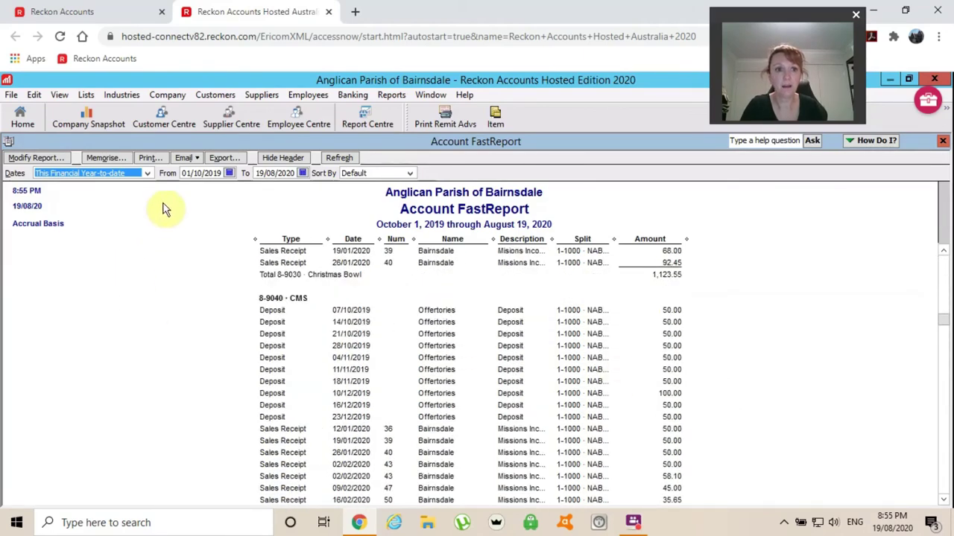
left_click(151, 160)
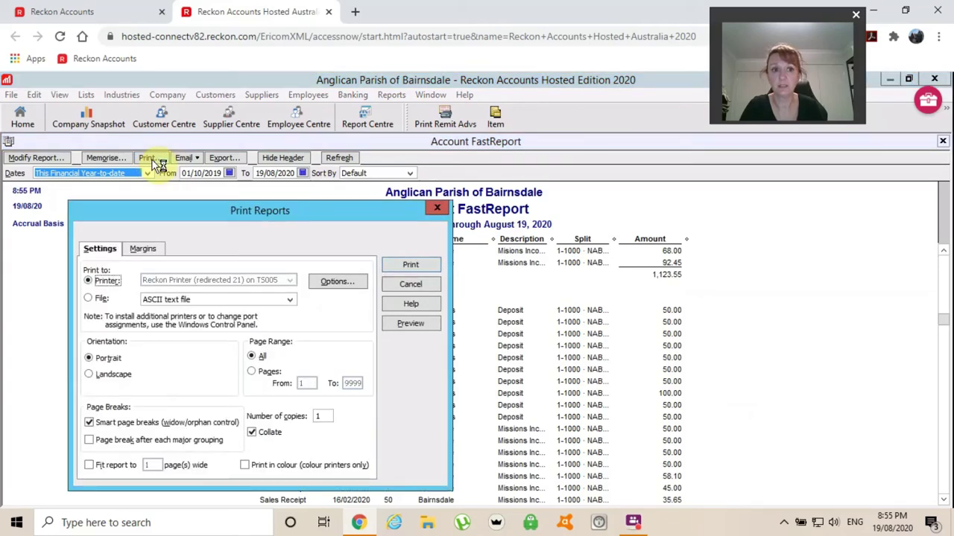
left_click(441, 210)
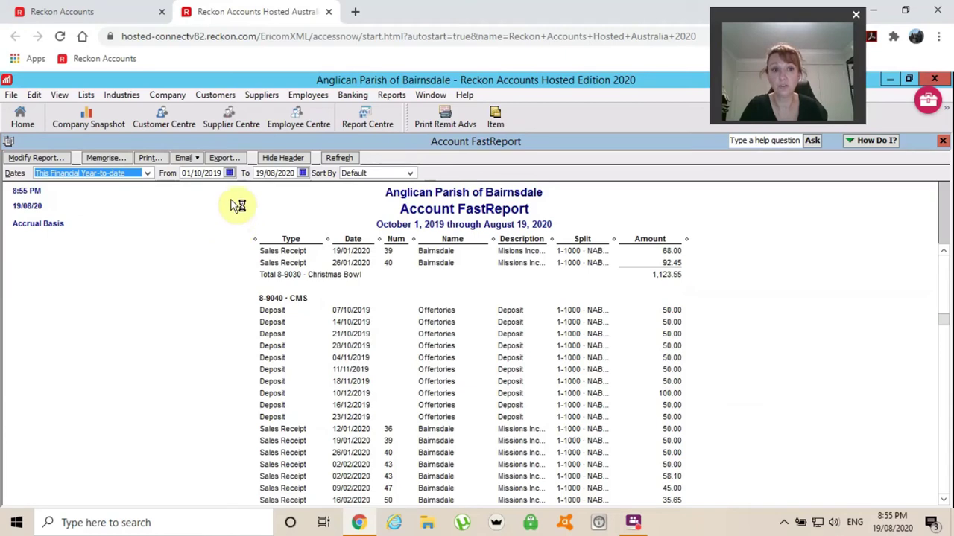
Check the report's email options without sending, then close the Mission Income FastReport
left_click(183, 159)
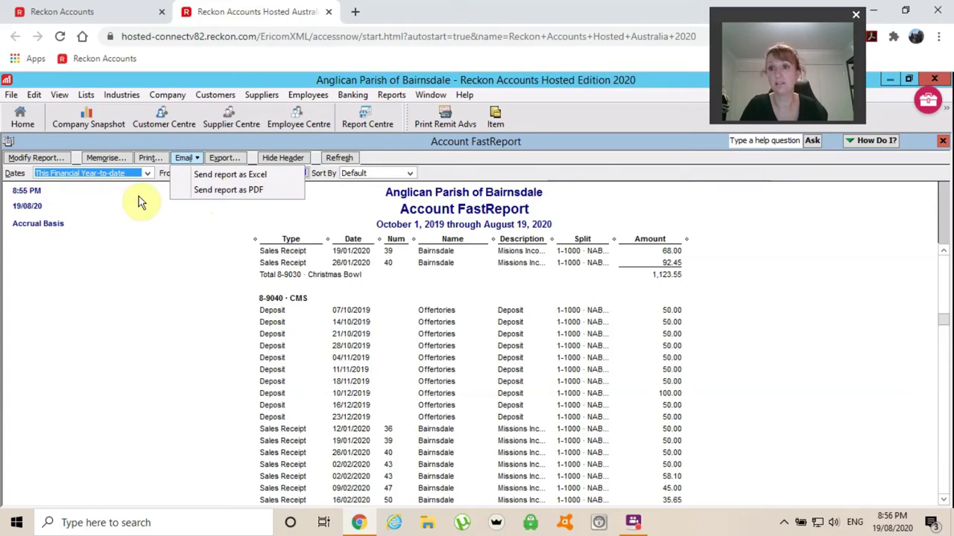
left_click(165, 228)
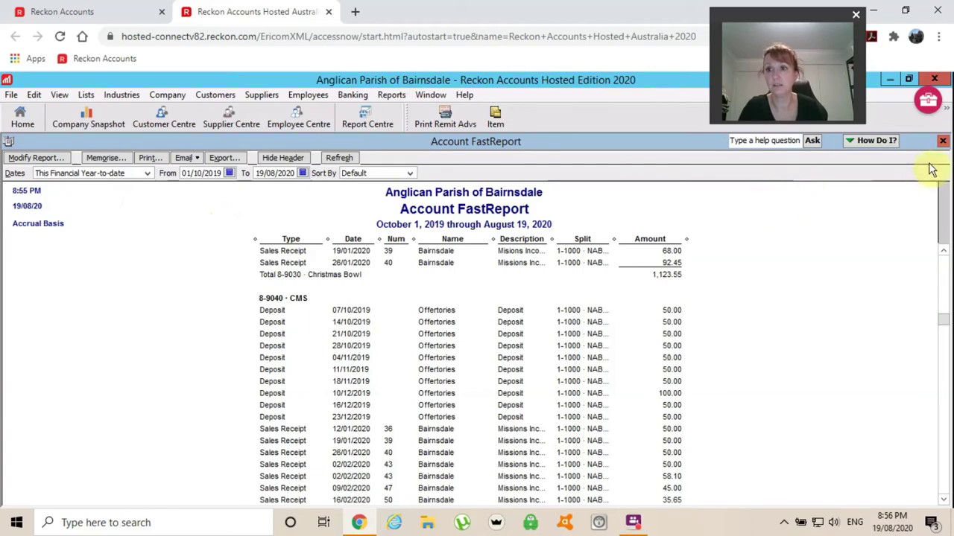
left_click(943, 143)
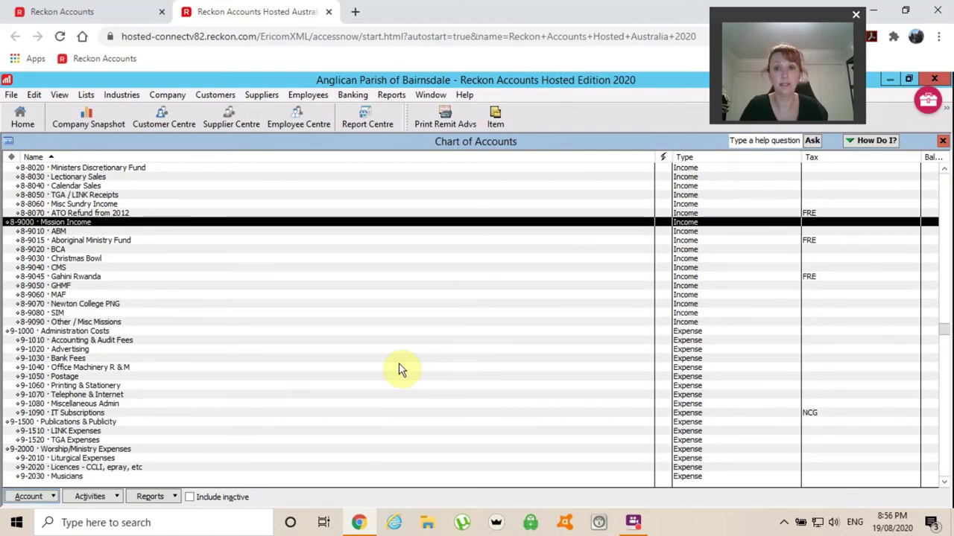
scroll(398, 367, "up", 3)
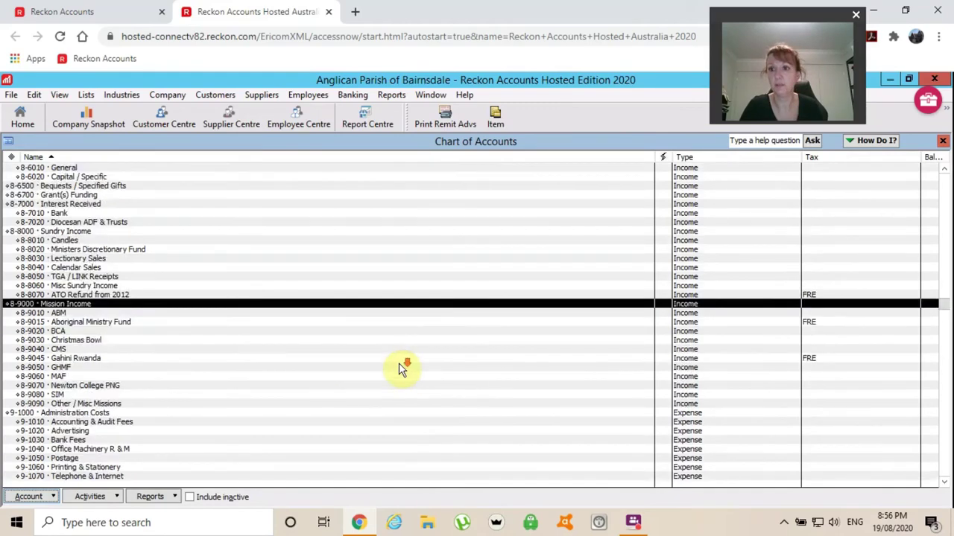
scroll(399, 366, "up", 15)
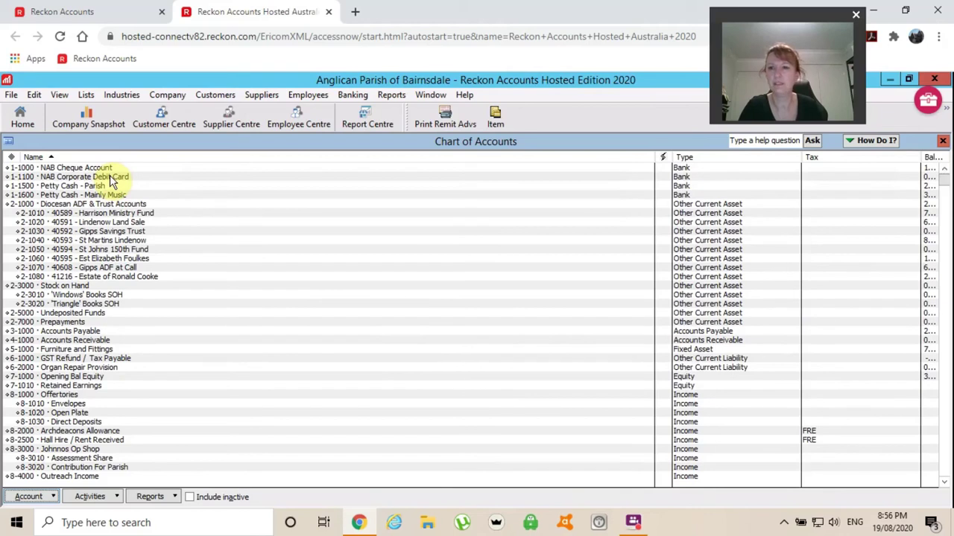
double_click(152, 179)
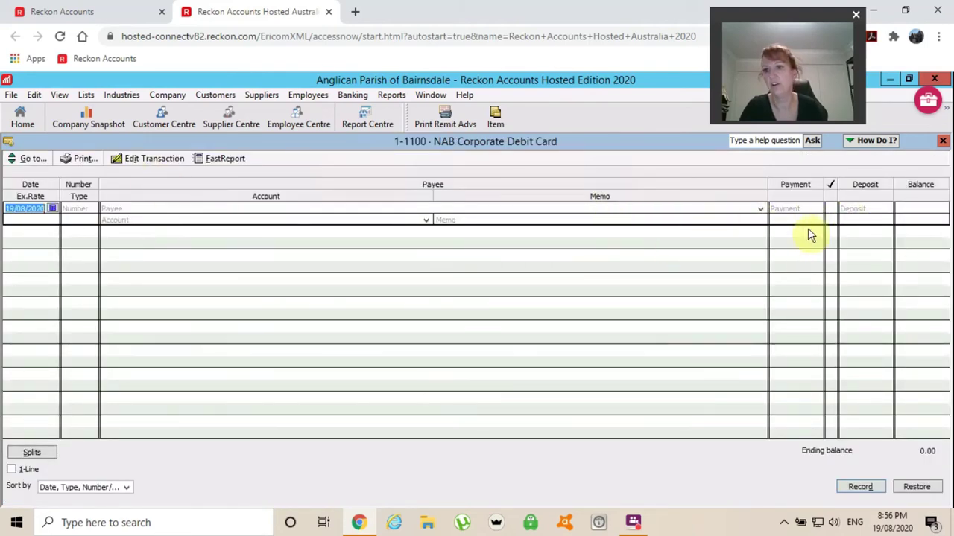
left_click(943, 142)
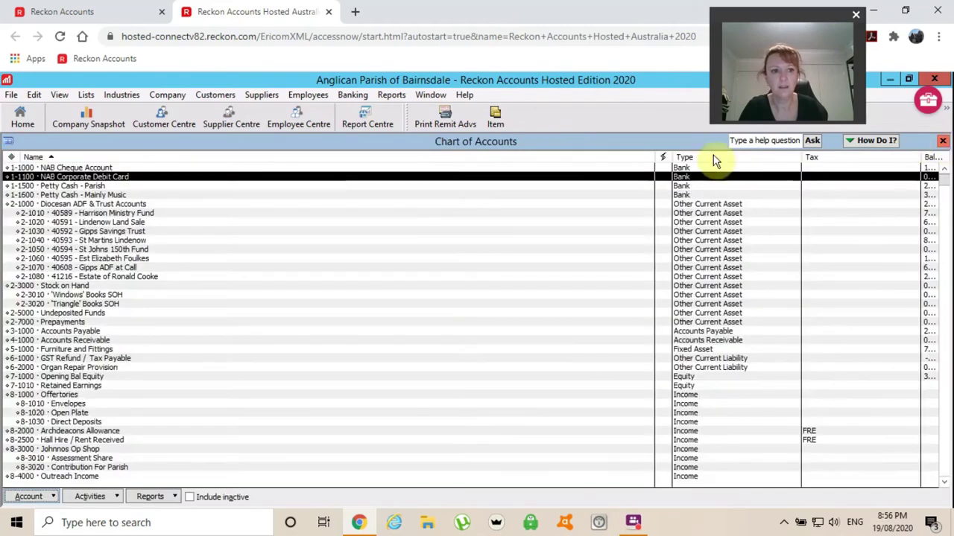
double_click(97, 168)
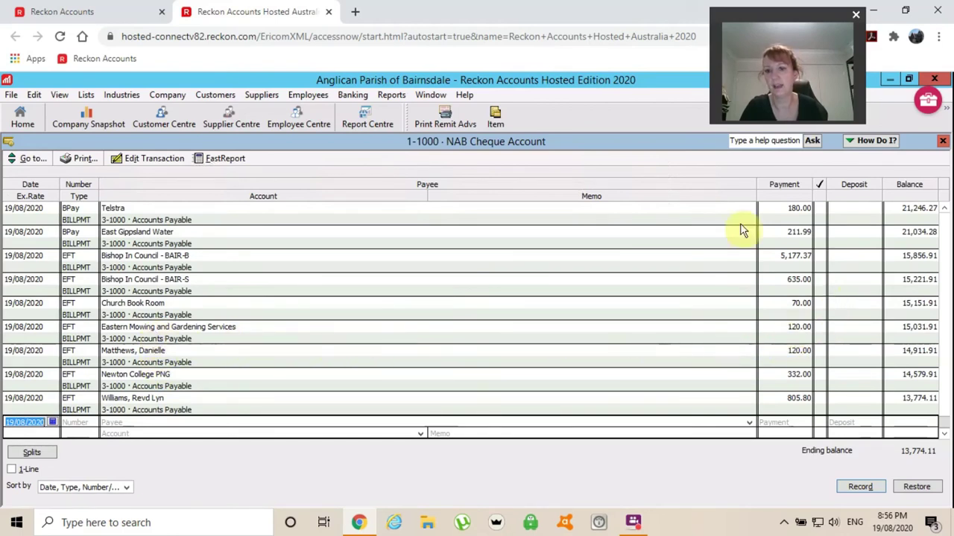
left_click(942, 142)
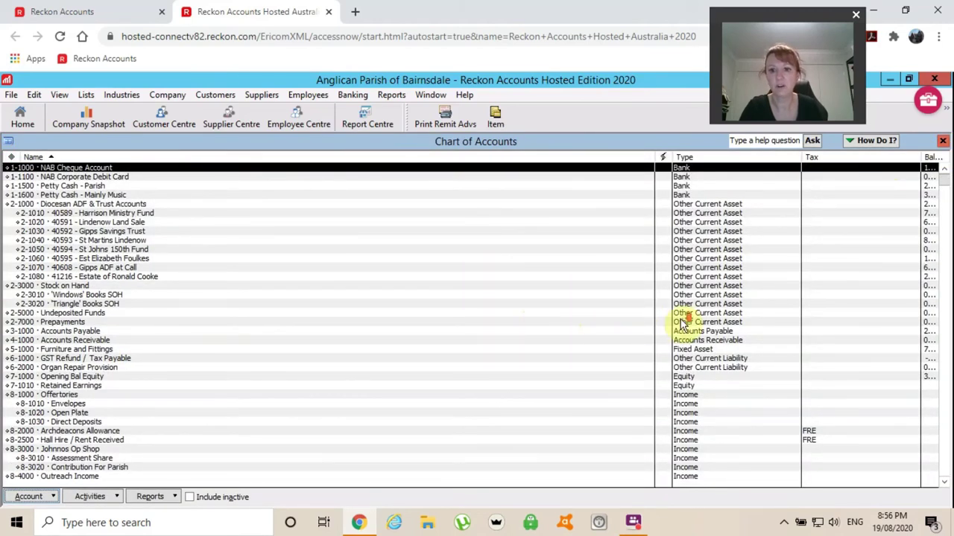
scroll(681, 324, "down", 5)
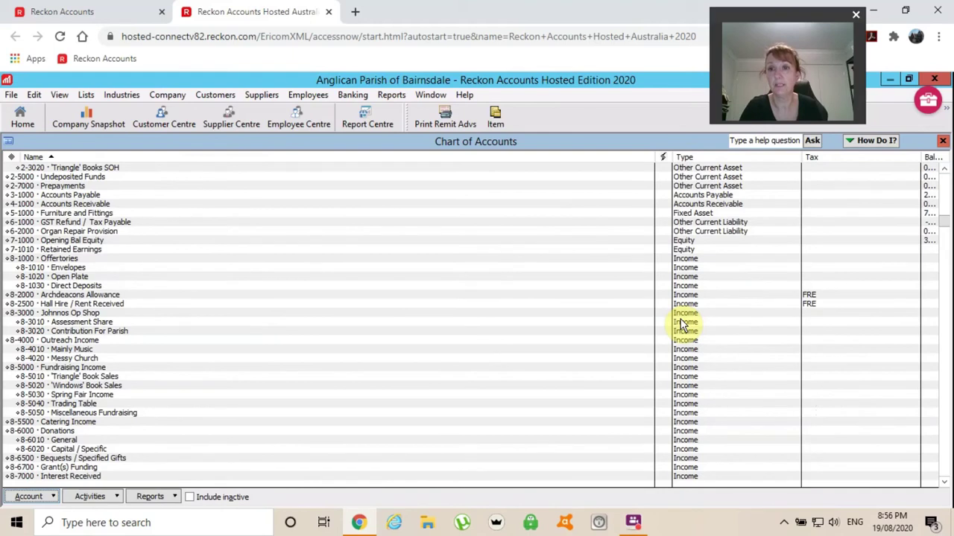
scroll(684, 324, "down", 3)
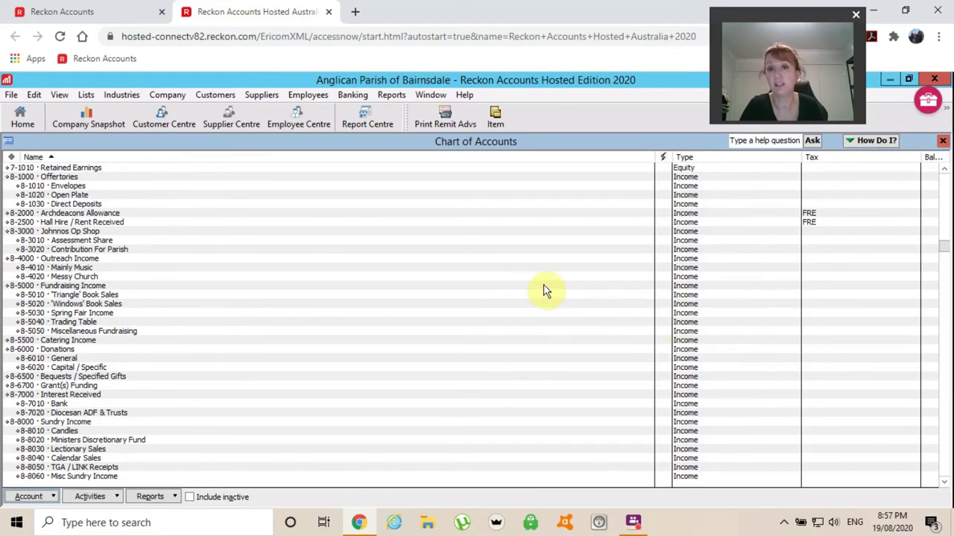
scroll(546, 291, "up", 5)
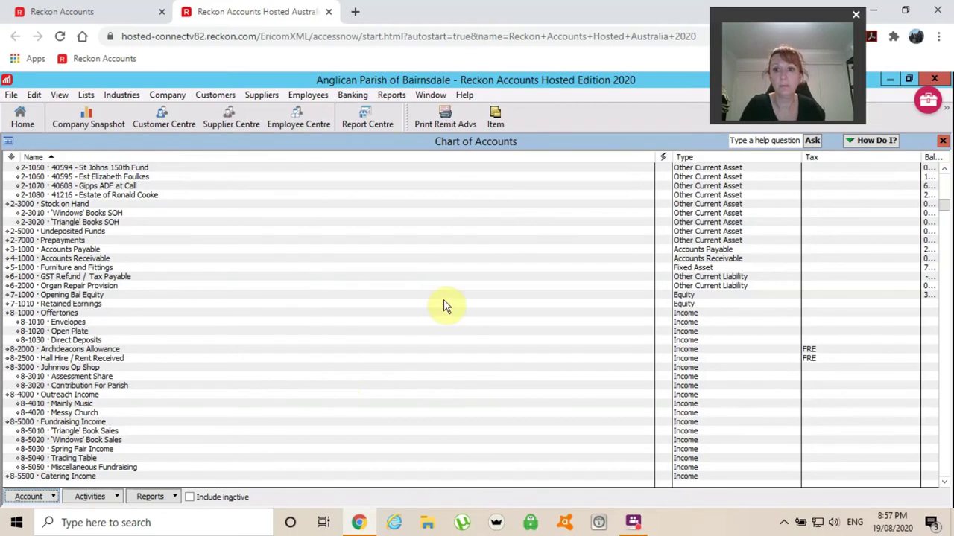
scroll(445, 305, "down", 2)
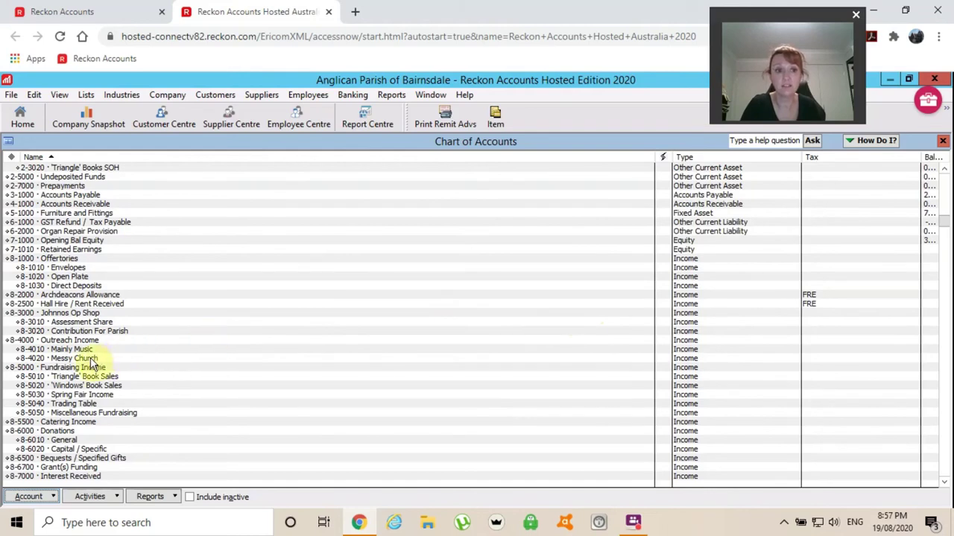
left_click(73, 359)
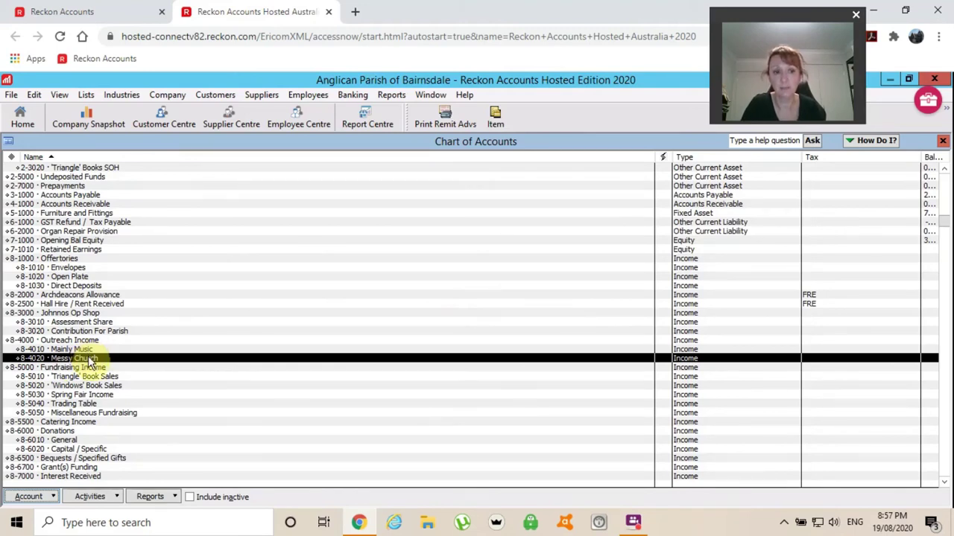
right_click(88, 360)
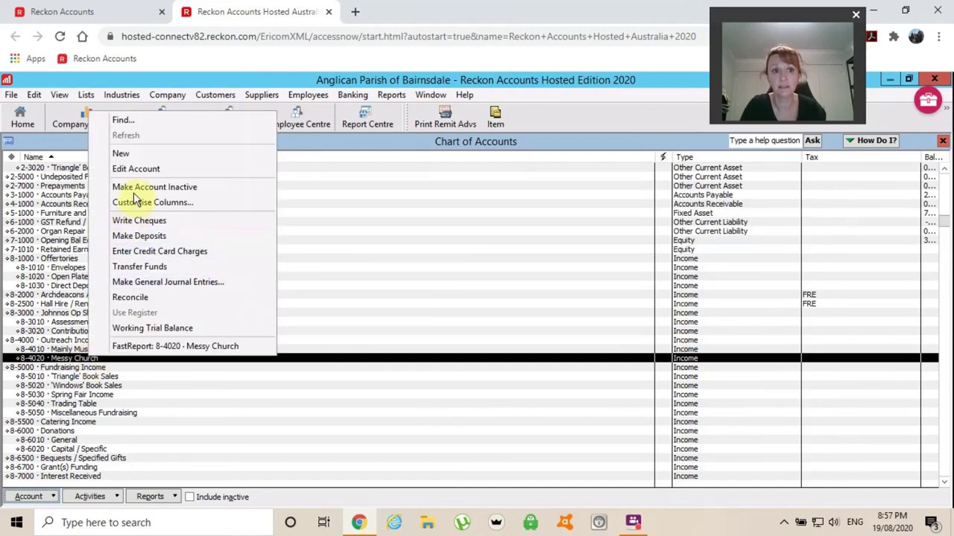
left_click(36, 498)
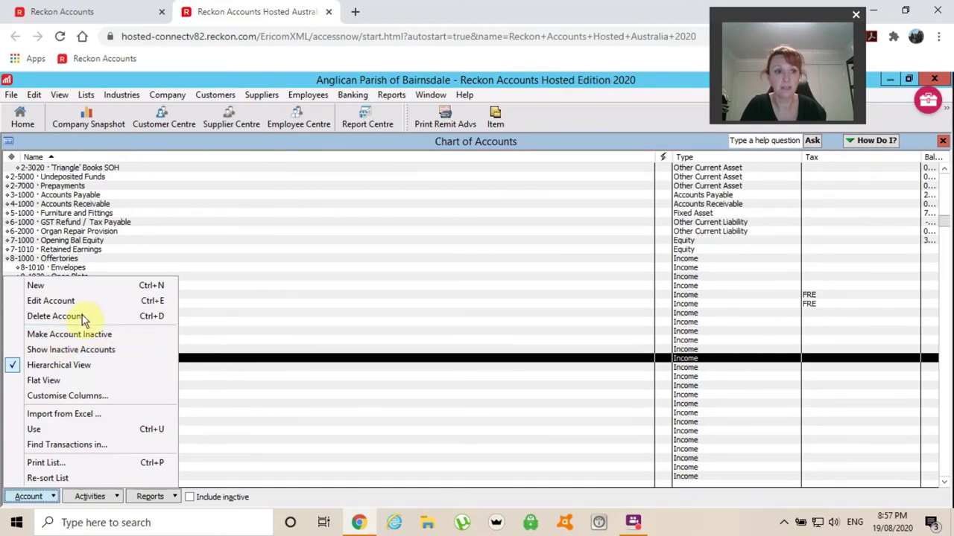
left_click(50, 301)
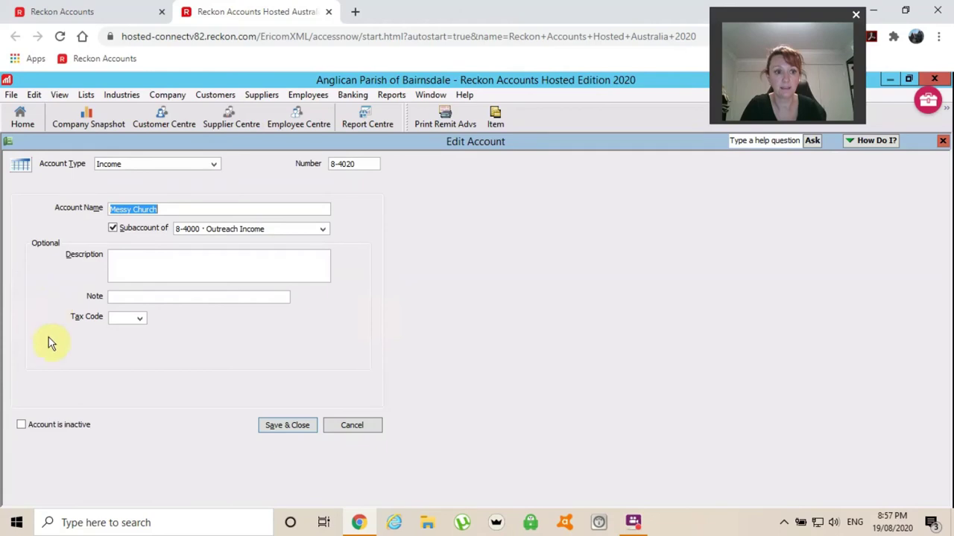
left_click(353, 431)
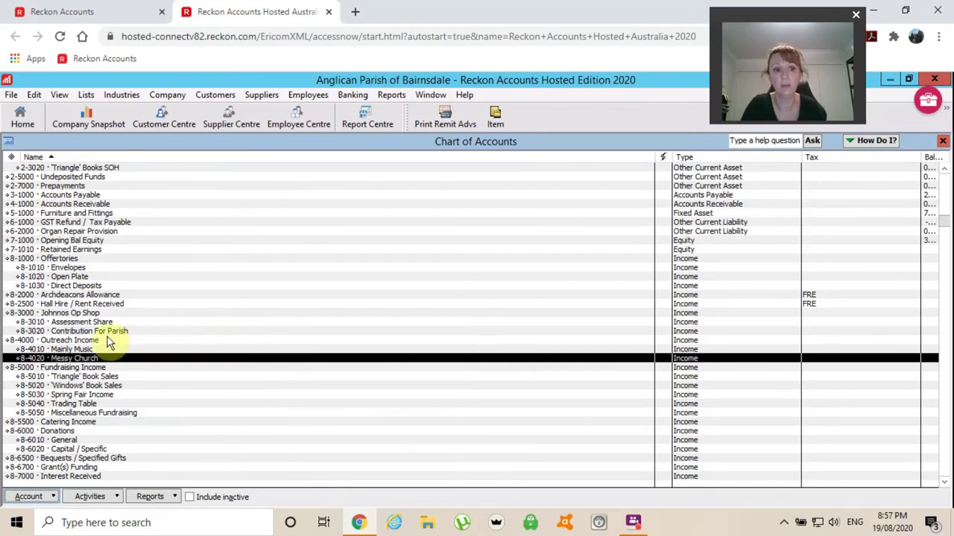
Find and open the 8-8010 Candles FastReport, then close it and the Chart of Accounts
scroll(425, 360, "down", 8)
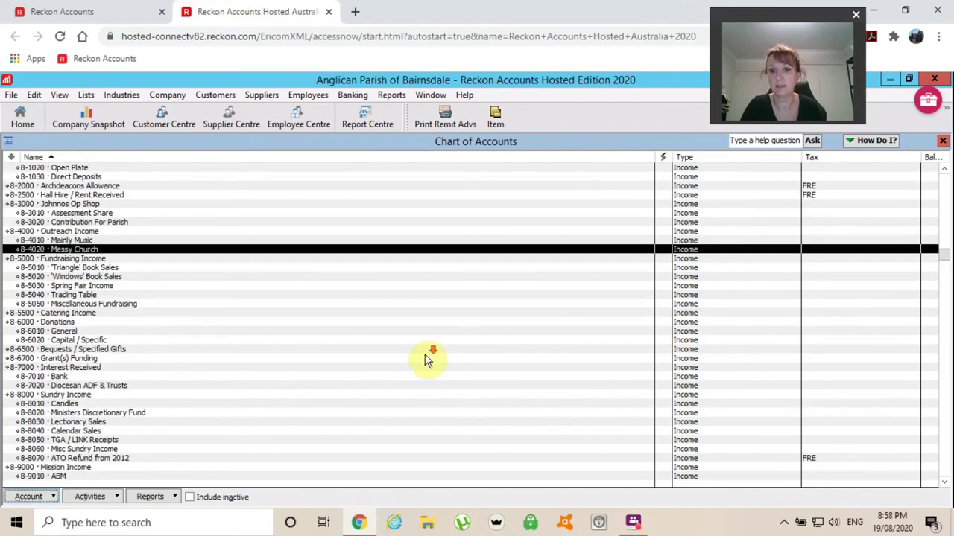
scroll(424, 360, "up", 5)
scroll(429, 360, "up", 5)
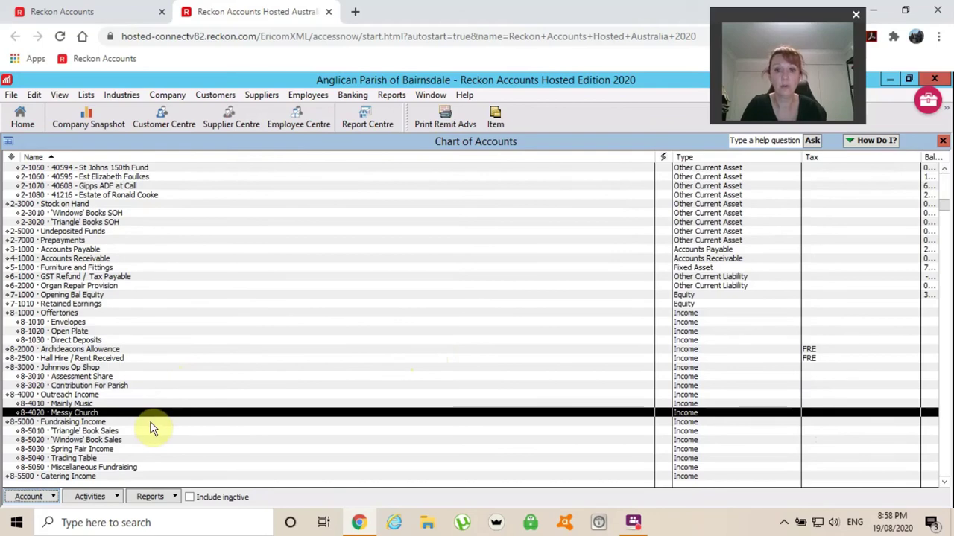
scroll(150, 422, "down", 4)
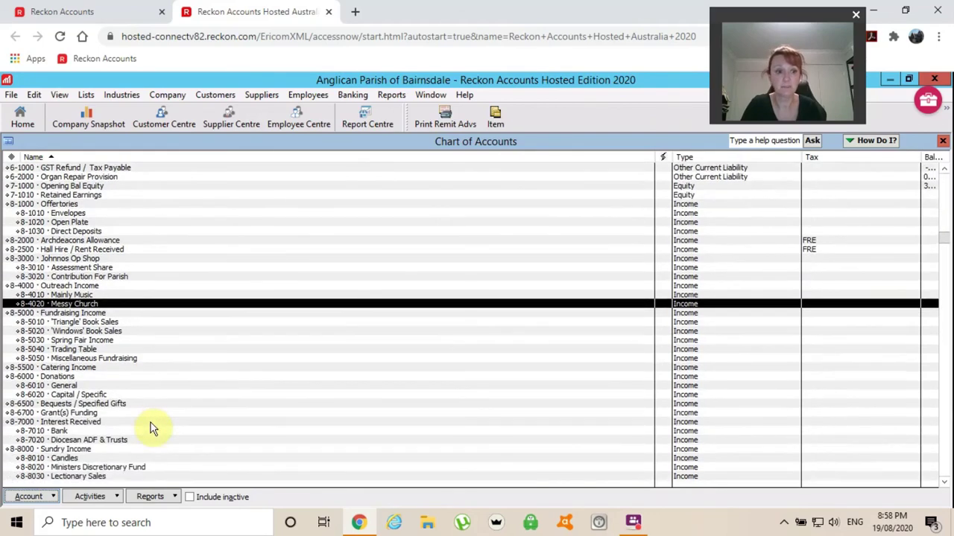
scroll(227, 434, "down", 5)
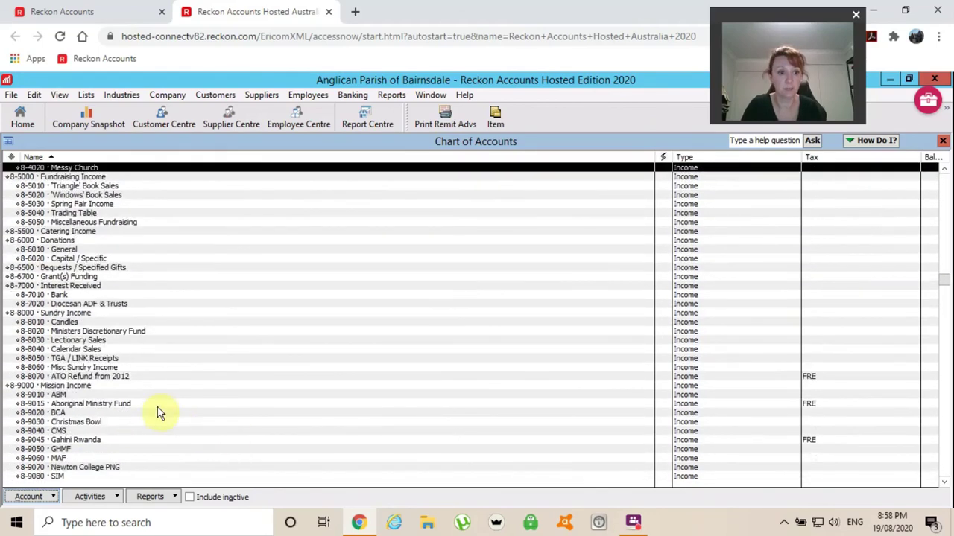
double_click(62, 323)
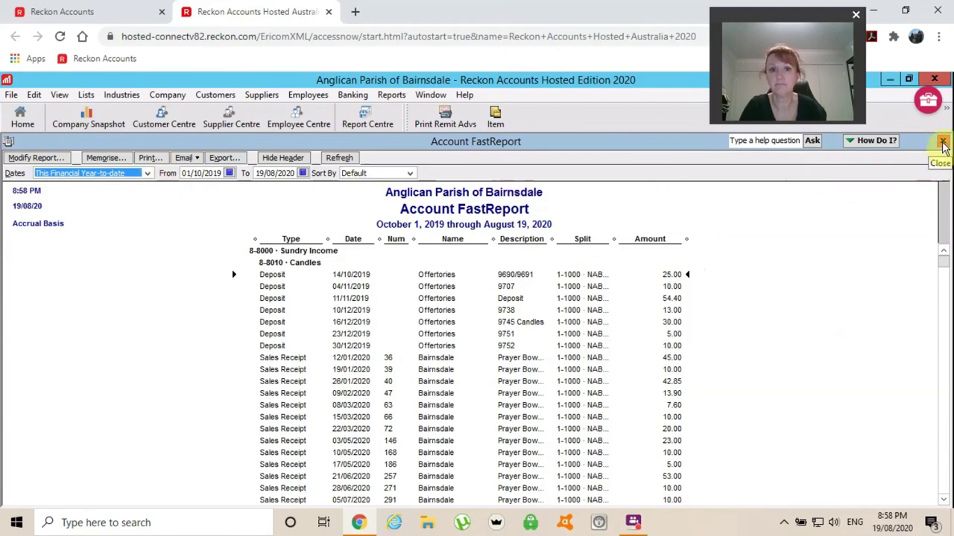
left_click(942, 142)
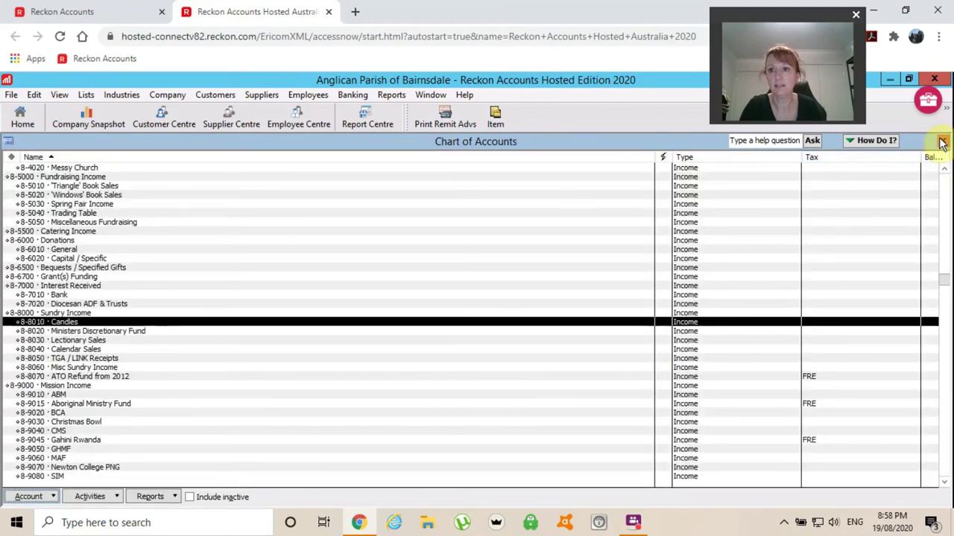
left_click(943, 141)
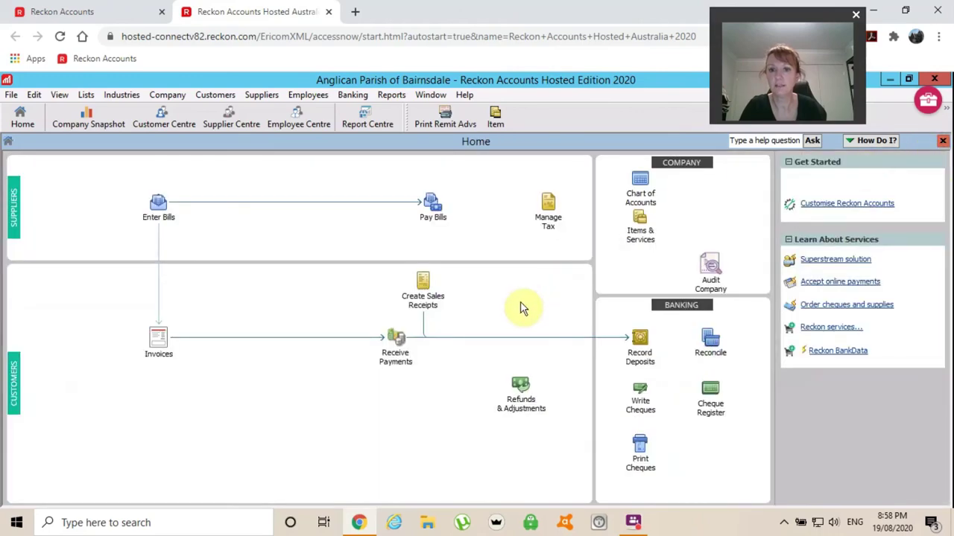